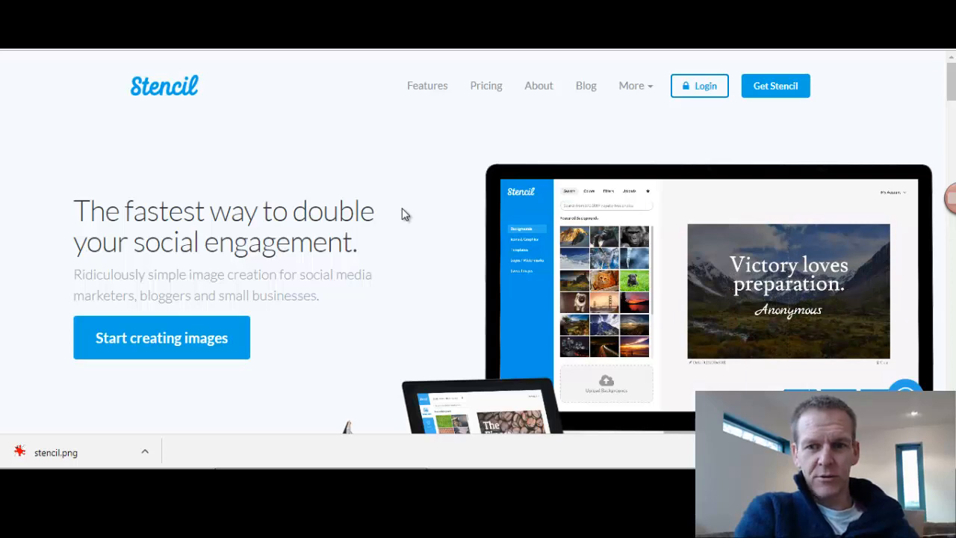
# Log in to Stencil and load the "How to translate WordPress like a pro" design from the saved images
pyautogui.click(704, 89)
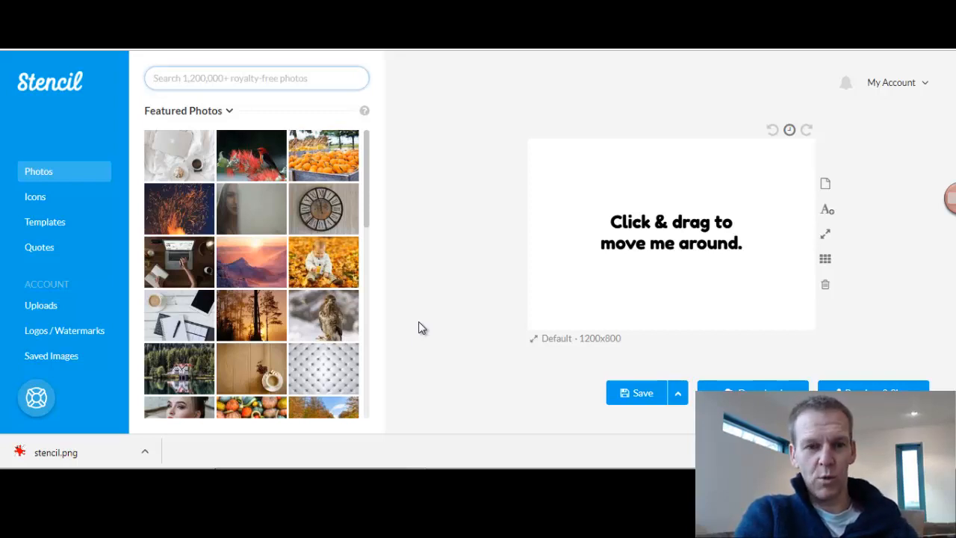
pyautogui.click(45, 354)
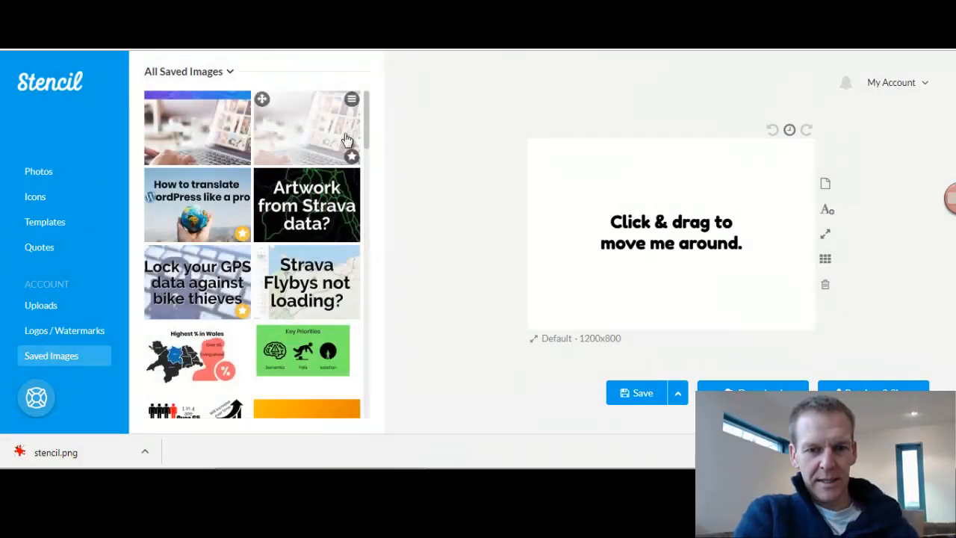
pyautogui.moveTo(367, 124)
pyautogui.mouseDown()
pyautogui.moveTo(374, 360)
pyautogui.moveTo(366, 120)
pyautogui.mouseUp()
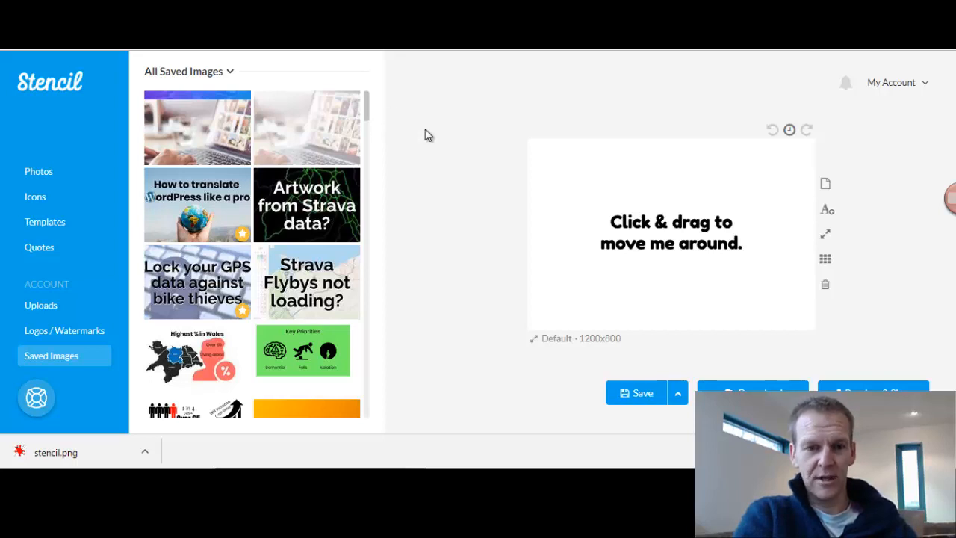
pyautogui.click(192, 210)
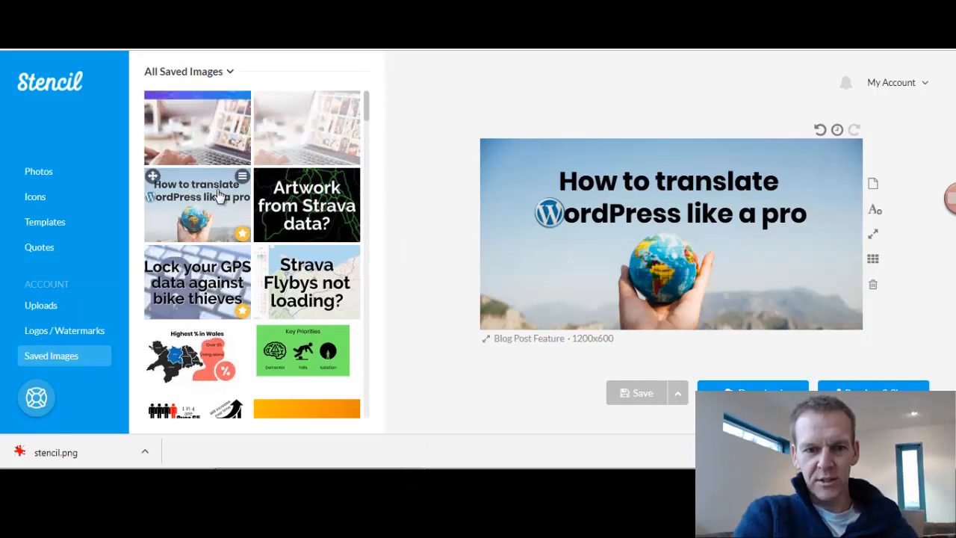
# Create an image collection named "DarkStar Digital" containing the saved "How to translate WordPress like a pro" image
pyautogui.click(241, 177)
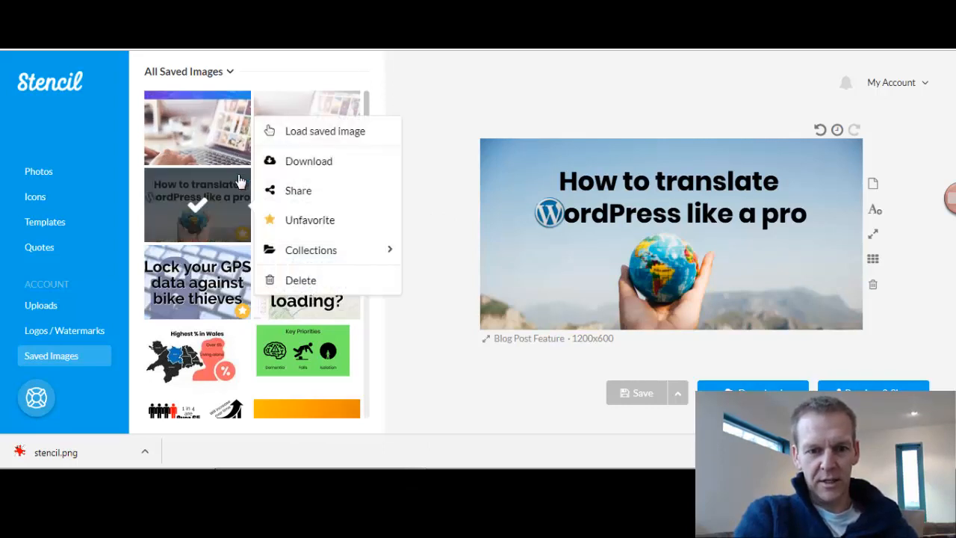
pyautogui.moveTo(290, 259)
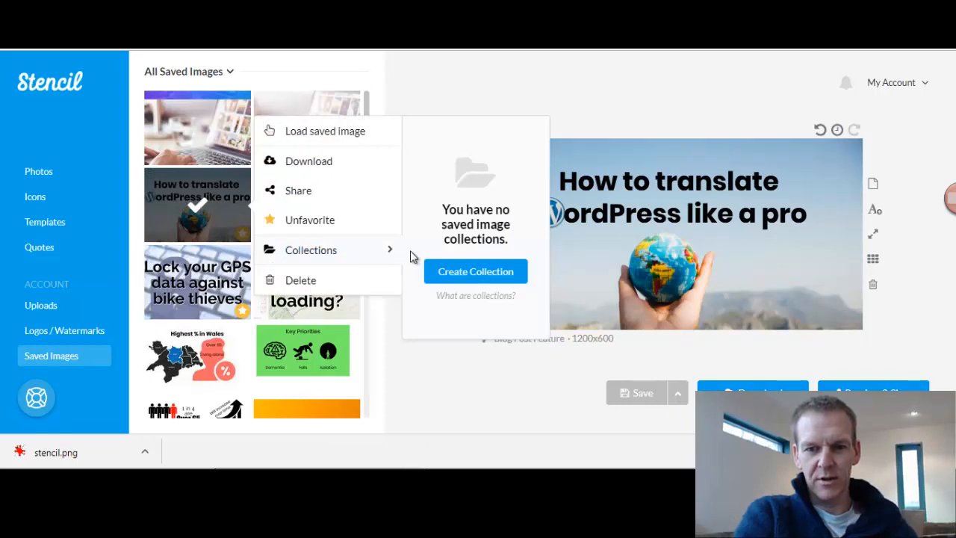
pyautogui.click(480, 273)
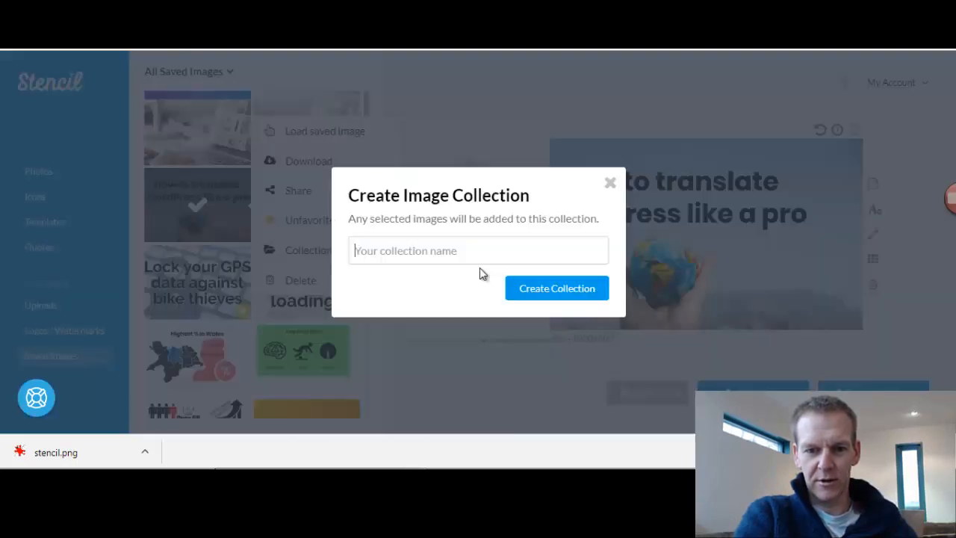
pyautogui.click(415, 246)
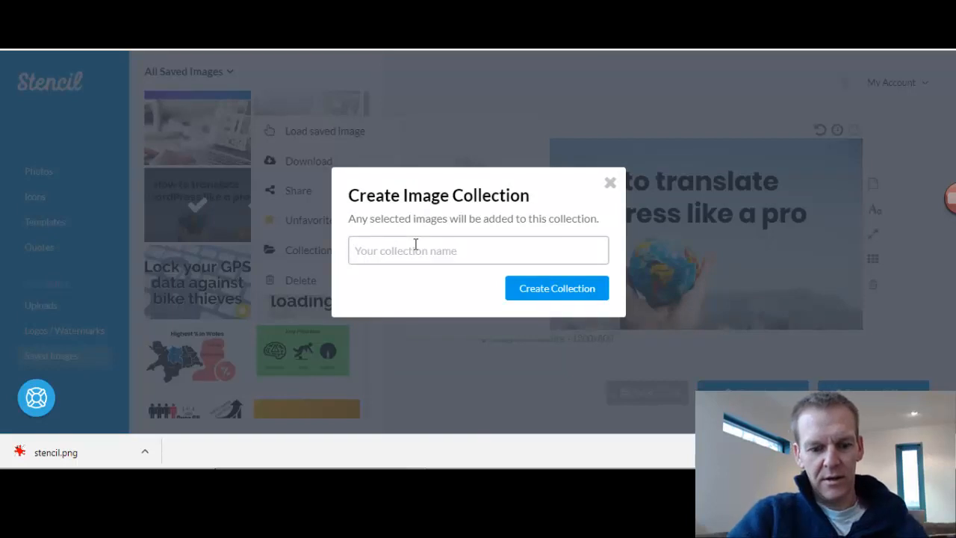
pyautogui.write('DarkStar Digi')
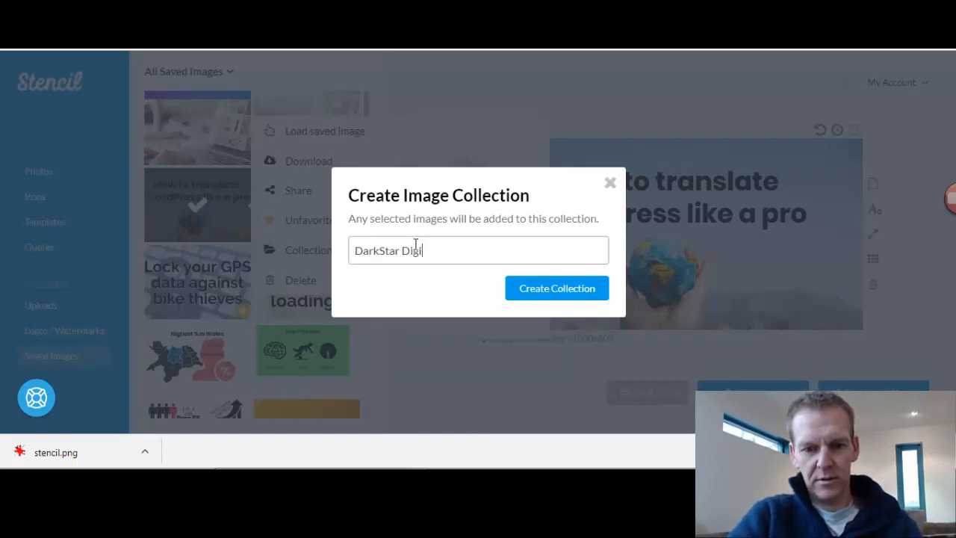
pyautogui.write('tal')
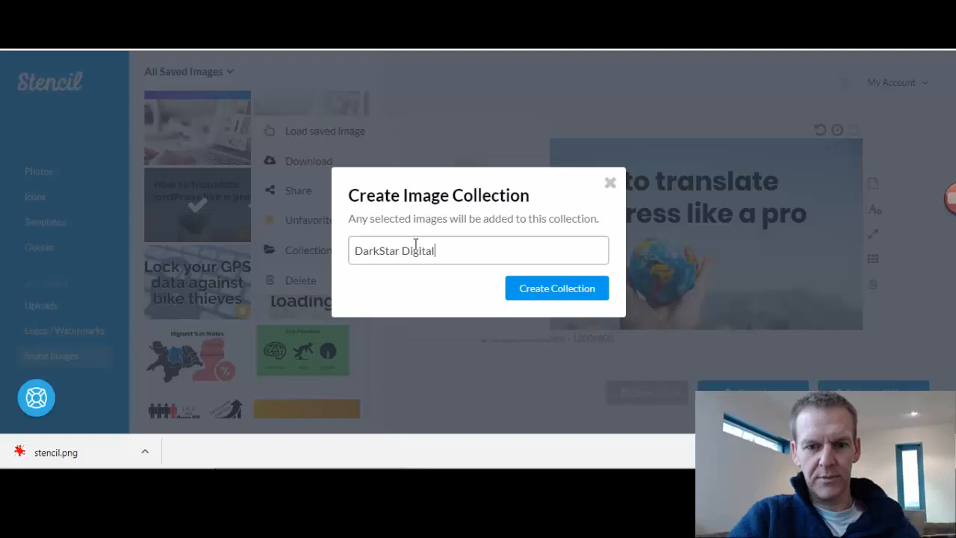
pyautogui.click(551, 295)
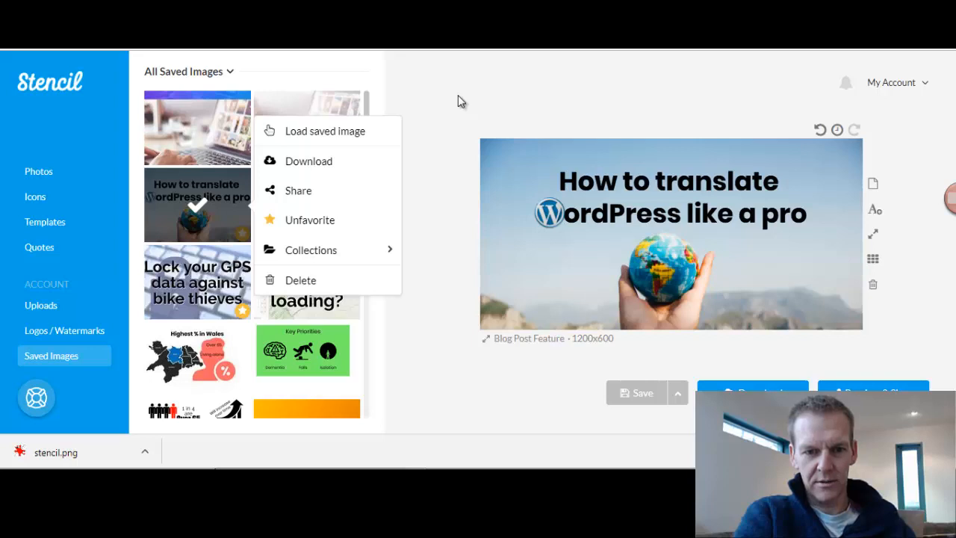
pyautogui.click(458, 95)
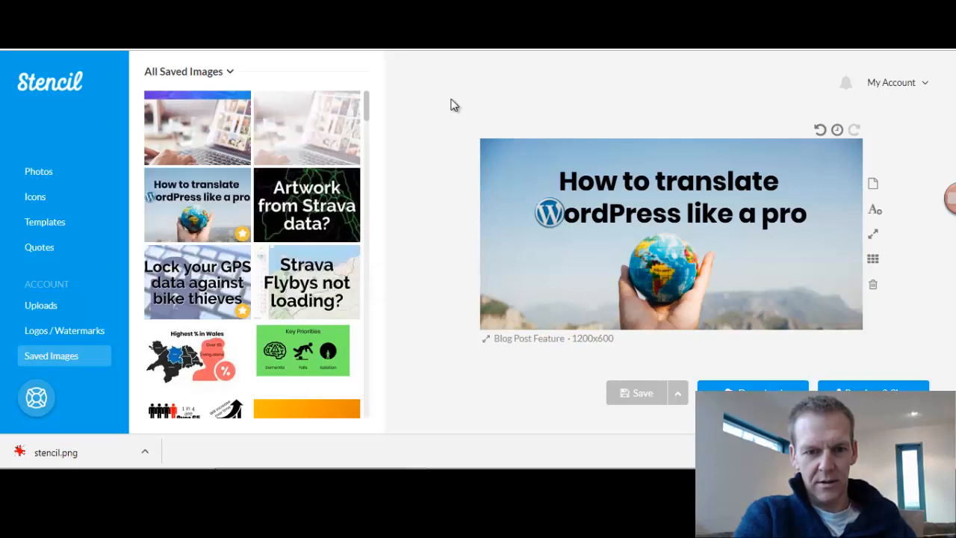
# Load the saved "Artwork from Strava data?" image and put it in a new collection named "ScarletFire"
pyautogui.click(292, 203)
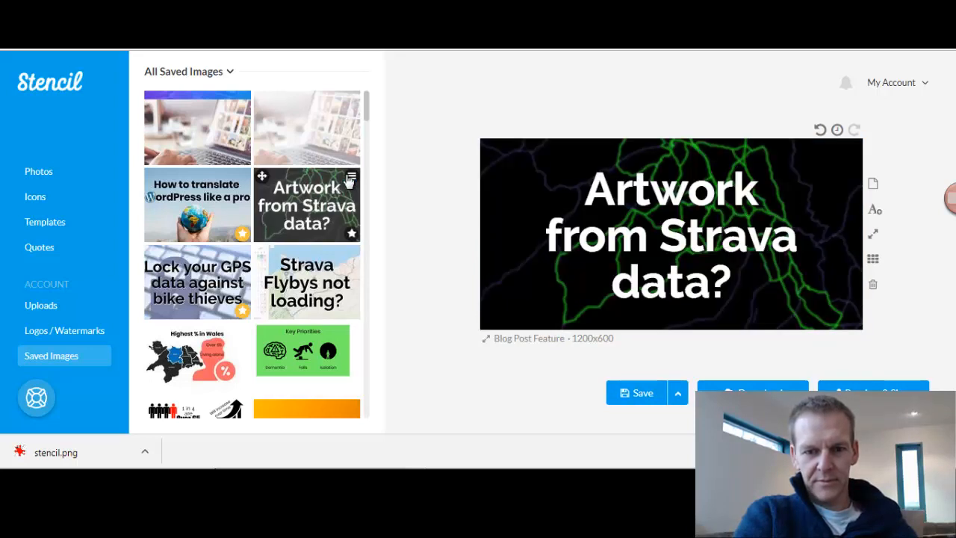
pyautogui.click(350, 179)
pyautogui.moveTo(441, 253)
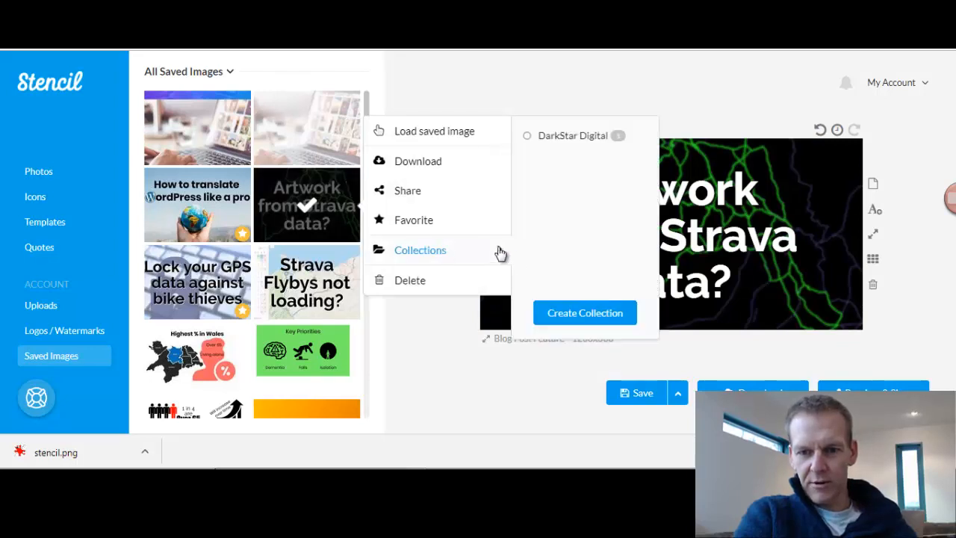
pyautogui.click(569, 312)
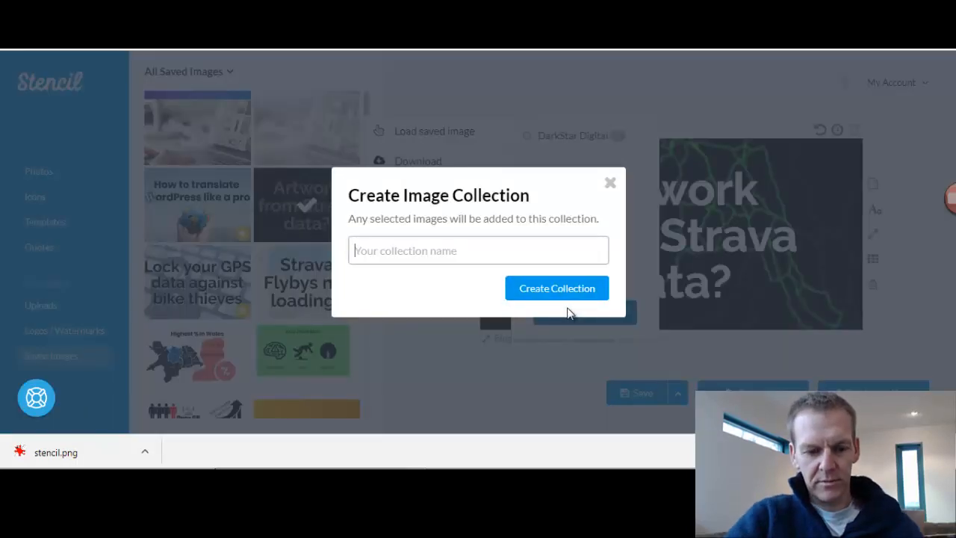
pyautogui.write('ScarletFire')
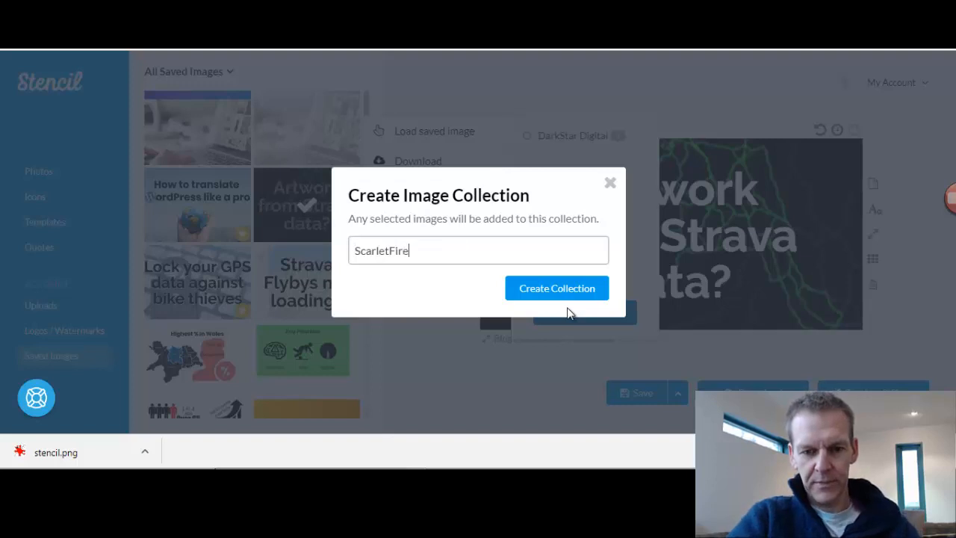
pyautogui.click(555, 286)
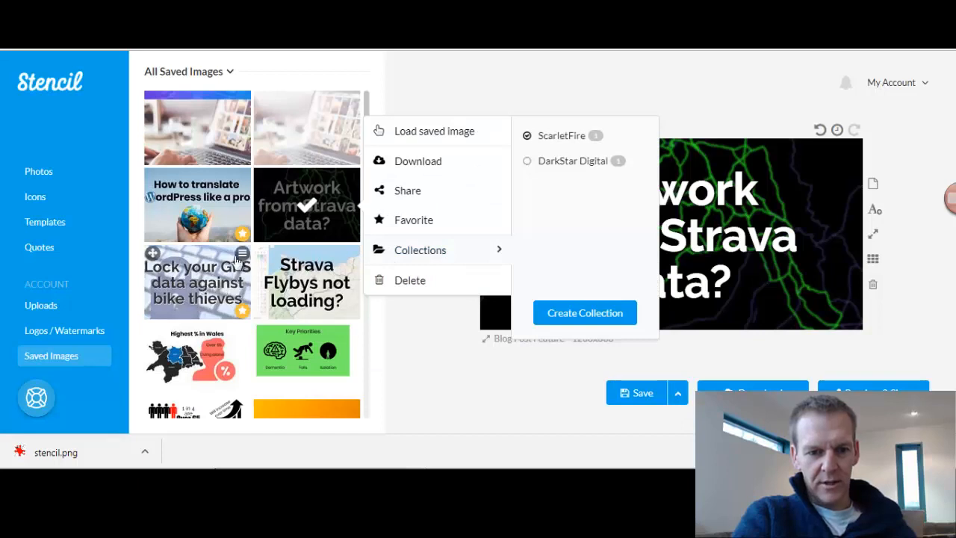
# Add the "Lock your GPS data against bike thieves" and "Strava Flybys not loading?" images to the ScarletFire collection
pyautogui.click(242, 253)
pyautogui.moveTo(342, 338)
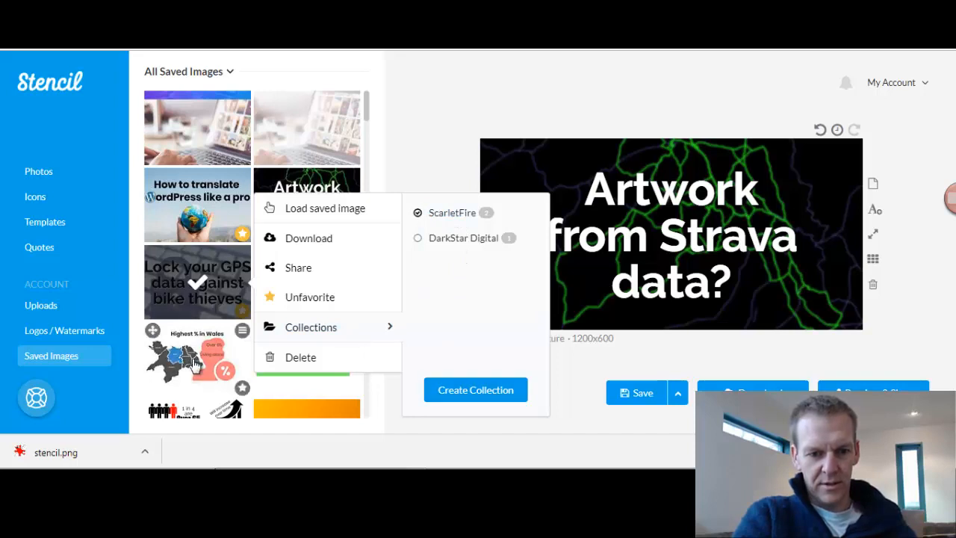
pyautogui.click(441, 163)
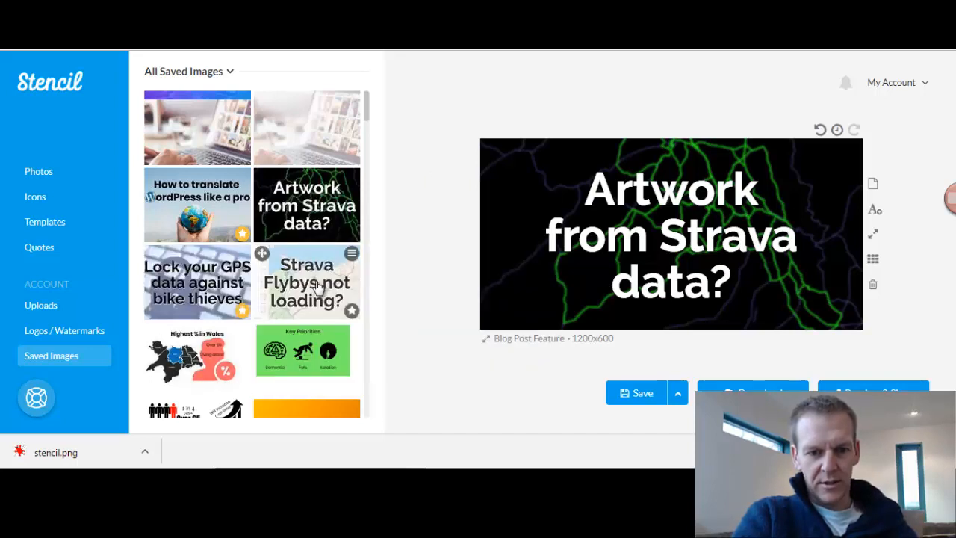
pyautogui.click(351, 254)
pyautogui.moveTo(439, 331)
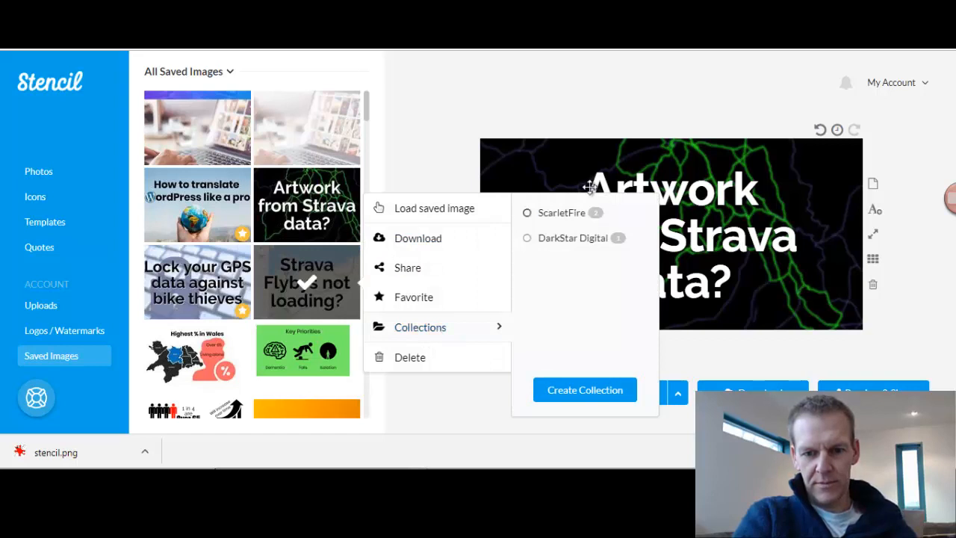
pyautogui.click(558, 217)
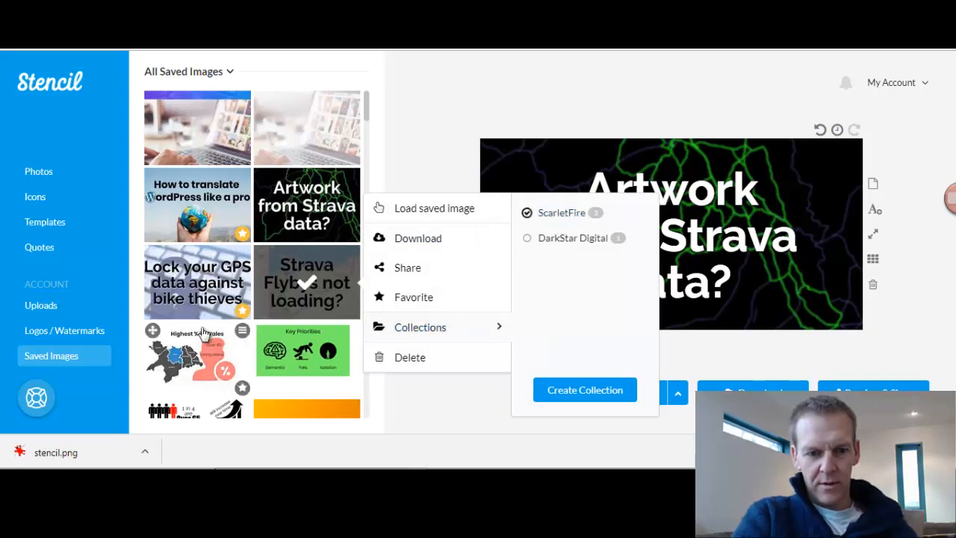
# Create an image collection named "CCBC" containing the saved "Highest % in Wales" map image
pyautogui.click(239, 334)
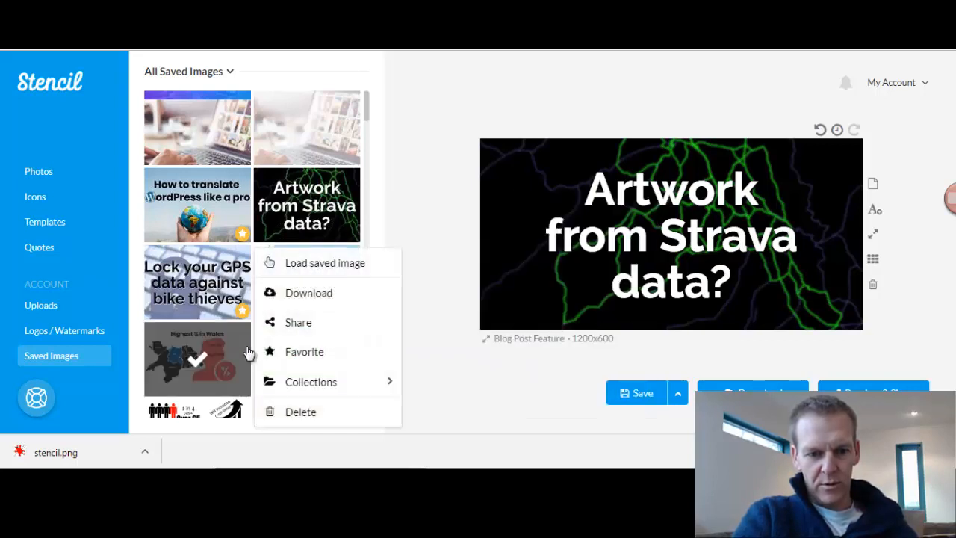
pyautogui.moveTo(323, 387)
pyautogui.click(461, 400)
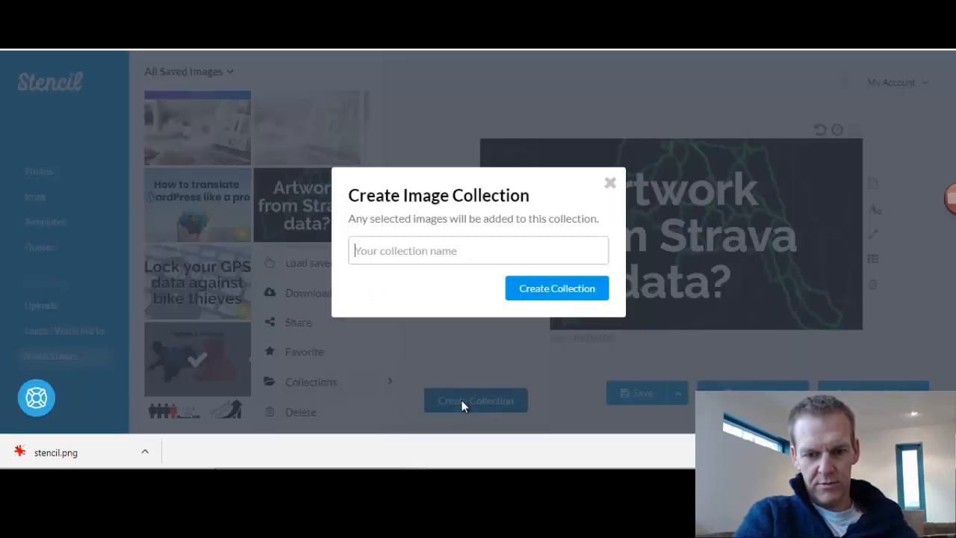
pyautogui.write('CCBC')
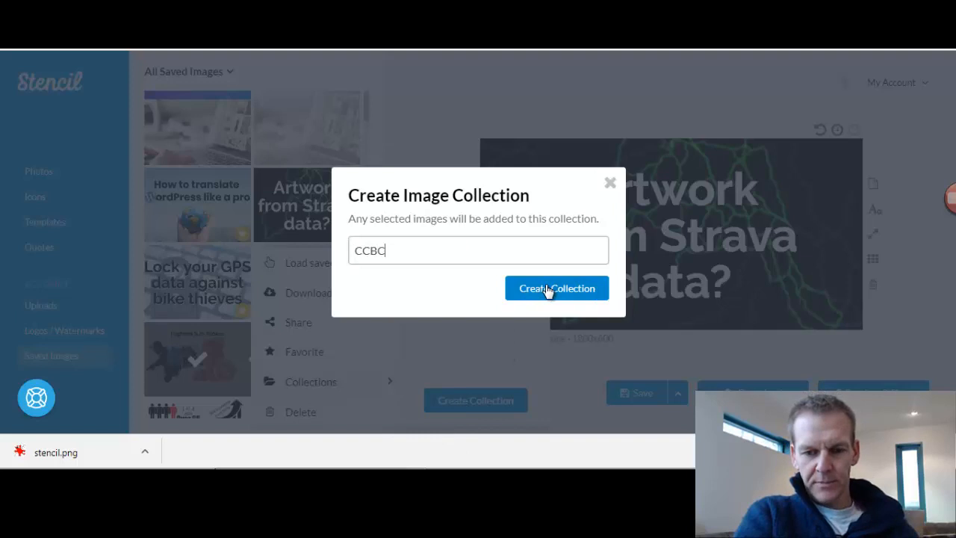
pyautogui.click(548, 290)
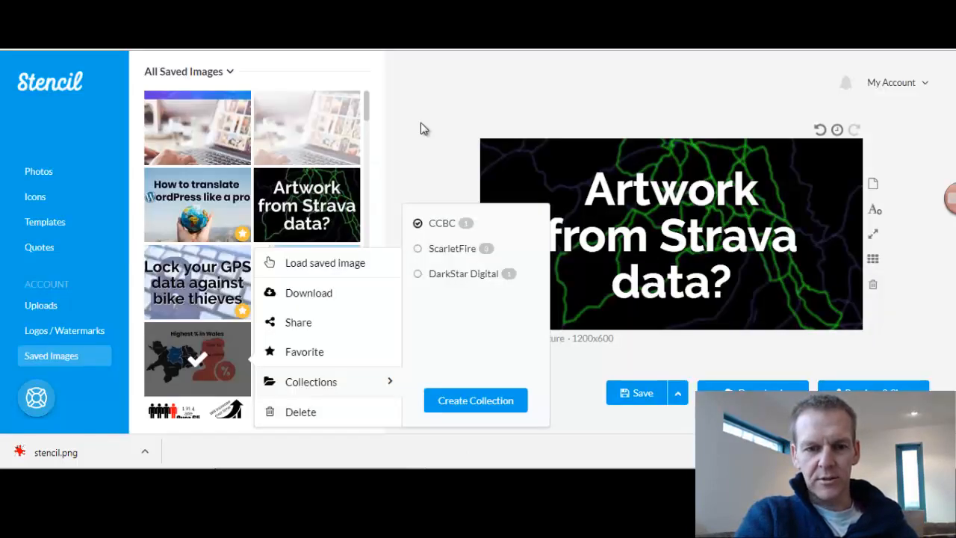
pyautogui.click(417, 170)
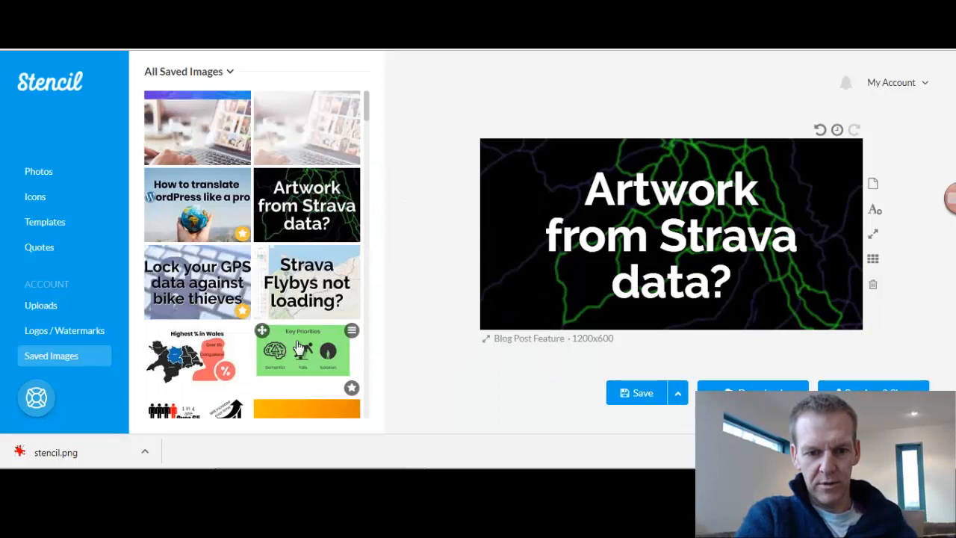
# Add the green "Key Priorities" saved image to the CCBC collection
pyautogui.click(352, 332)
pyautogui.moveTo(452, 389)
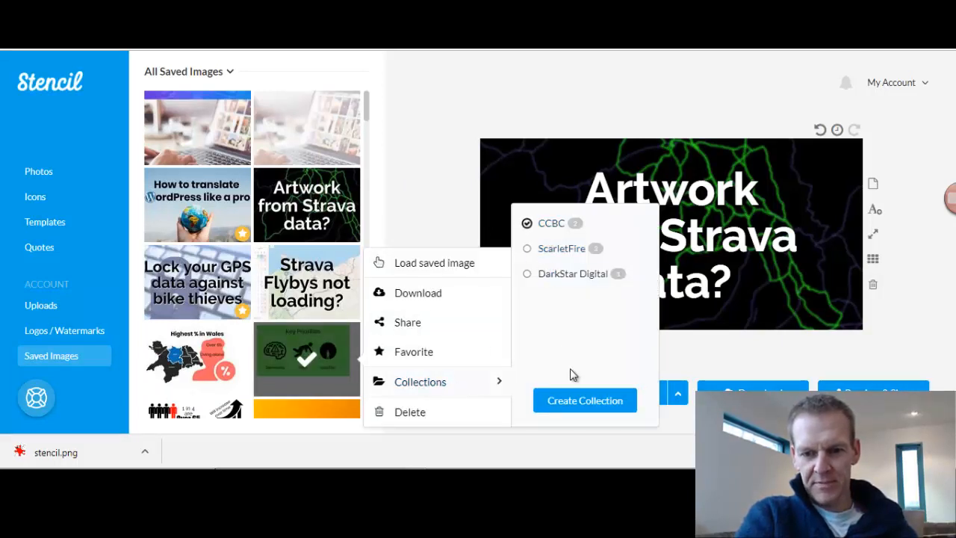
pyautogui.click(431, 133)
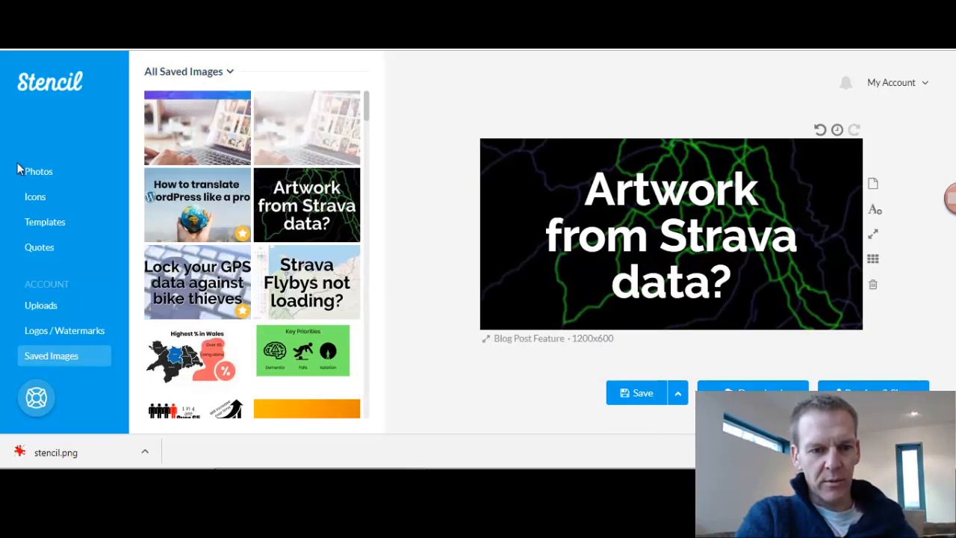
# Filter the saved images to show only the ScarletFire collection
pyautogui.click(197, 73)
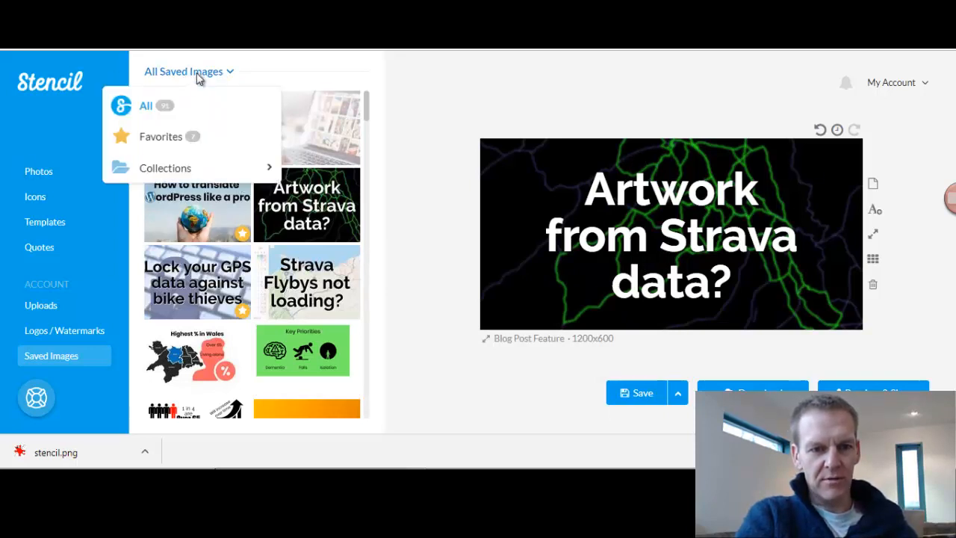
pyautogui.moveTo(154, 167)
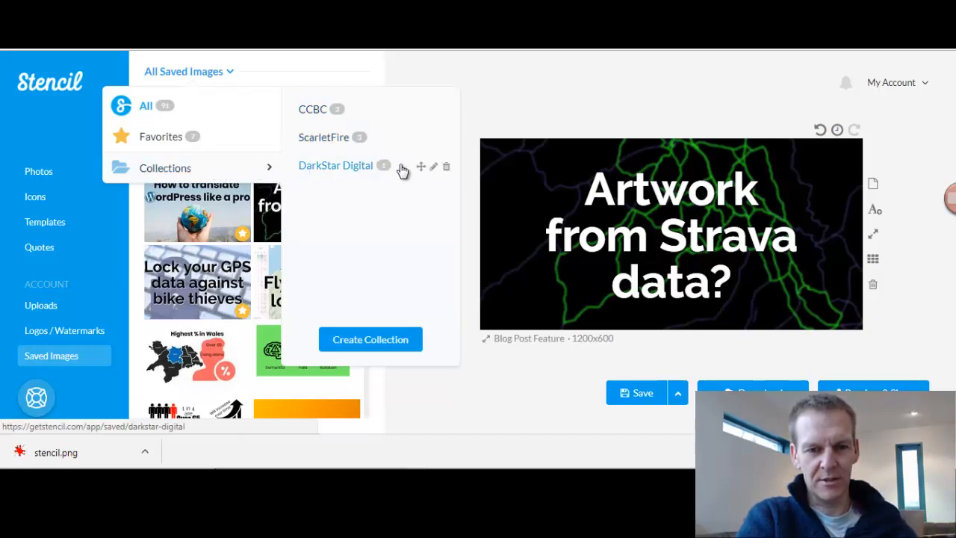
pyautogui.click(310, 144)
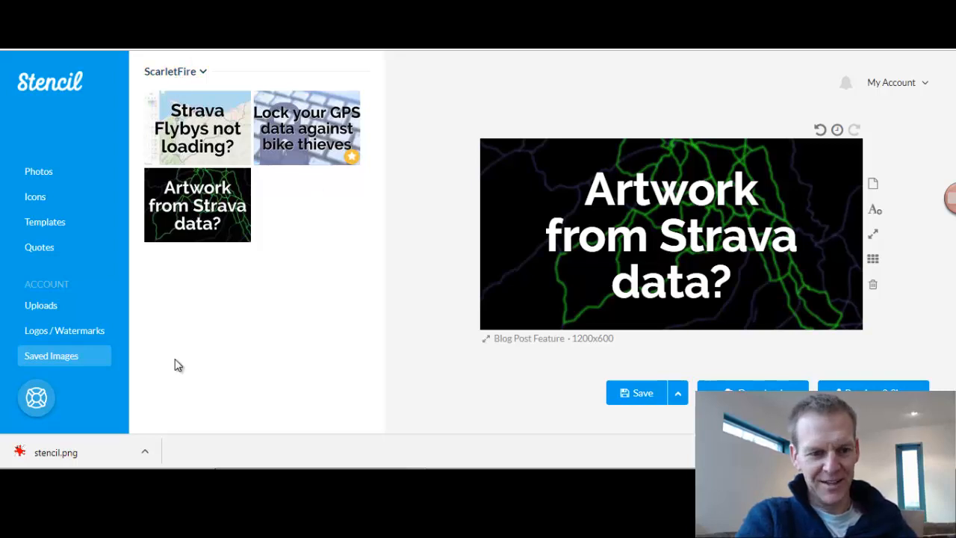
# Browse the full list of uploaded images and return to its beginning
pyautogui.click(67, 308)
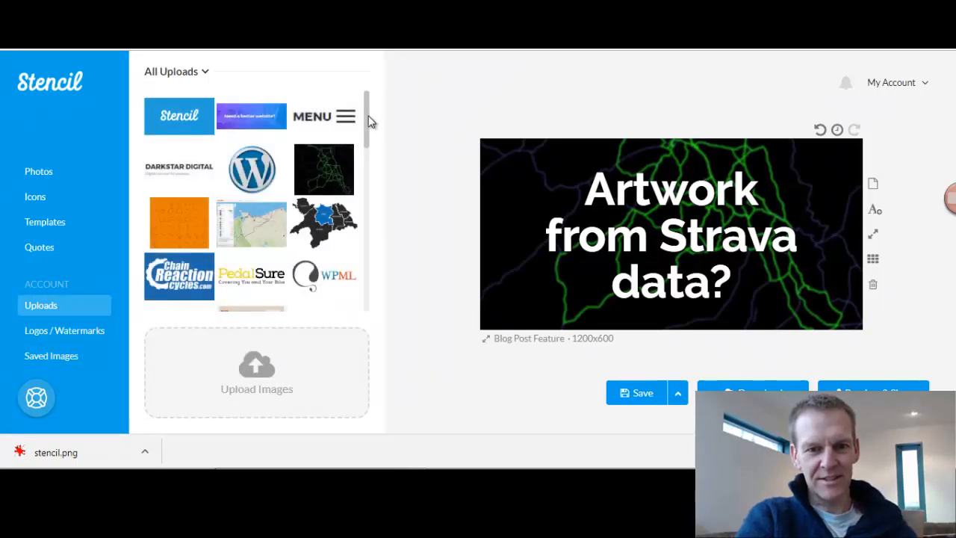
pyautogui.moveTo(369, 121); pyautogui.dragTo(372, 223)
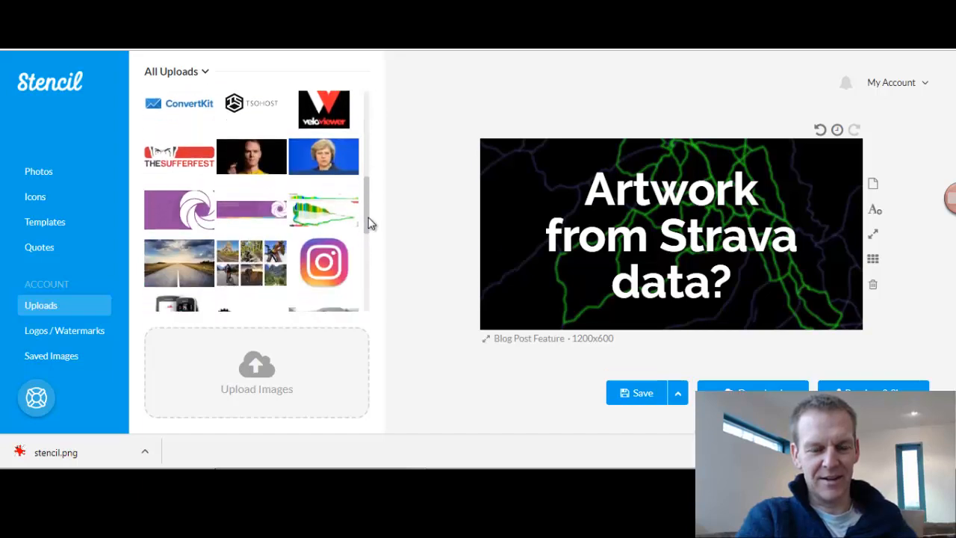
pyautogui.scroll(-5, 371, 223)
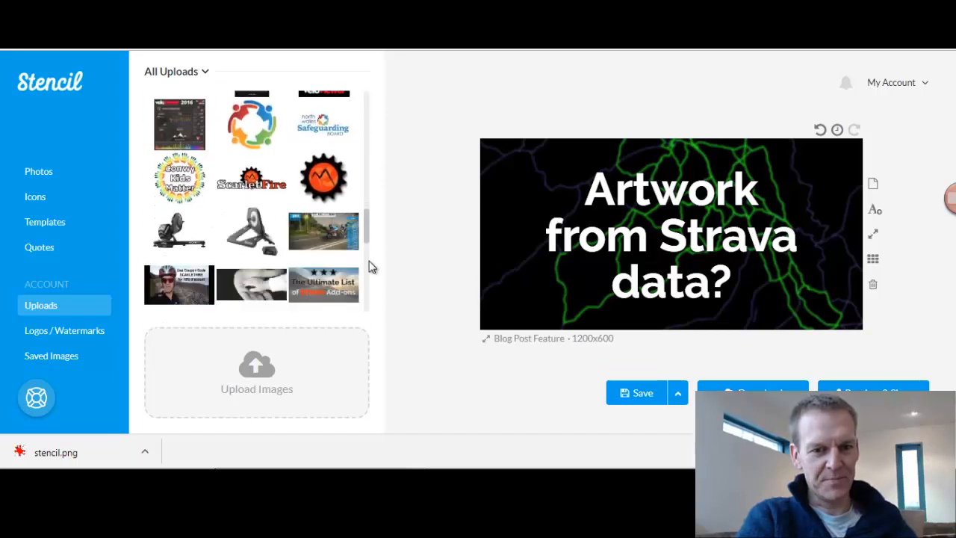
pyautogui.moveTo(366, 227); pyautogui.dragTo(375, 102)
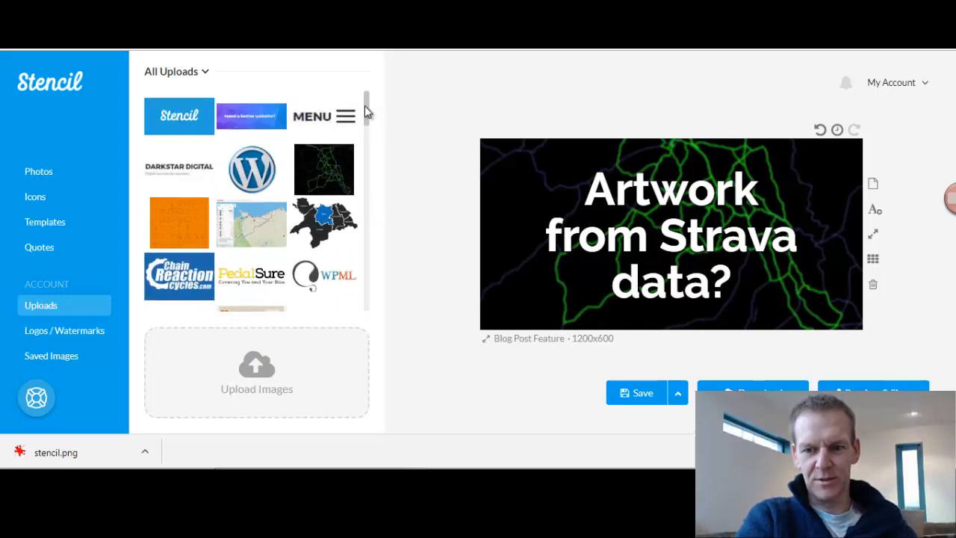
# Create an upload collection named "DarkStar Digital" containing the uploaded DarkStar Digital logo and check the logo's collection assignment
pyautogui.moveTo(349, 123)
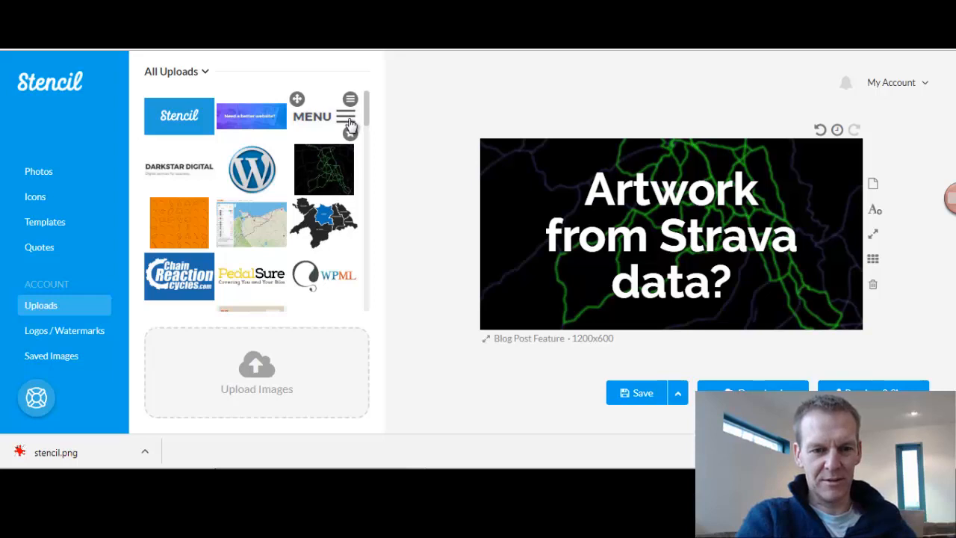
pyautogui.click(205, 152)
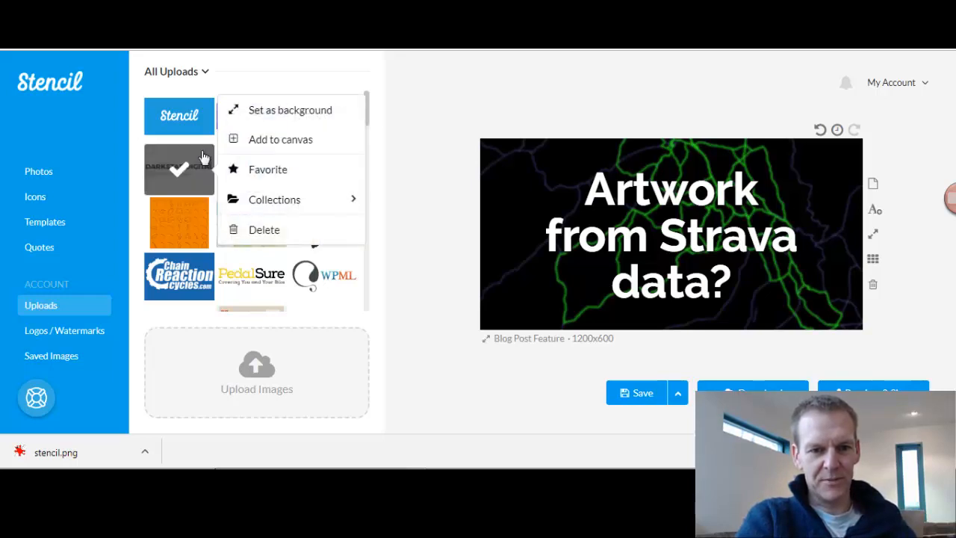
pyautogui.moveTo(299, 203)
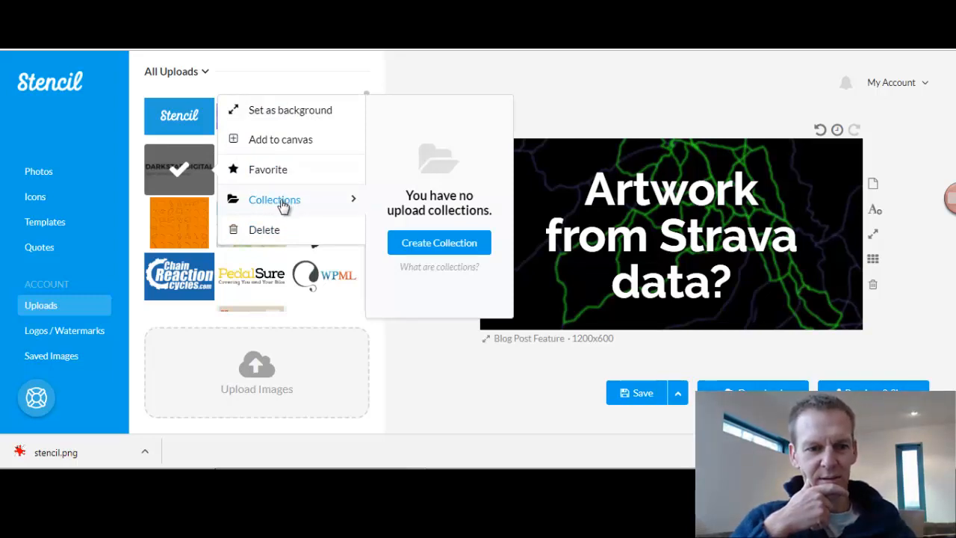
pyautogui.click(437, 244)
pyautogui.click(430, 252)
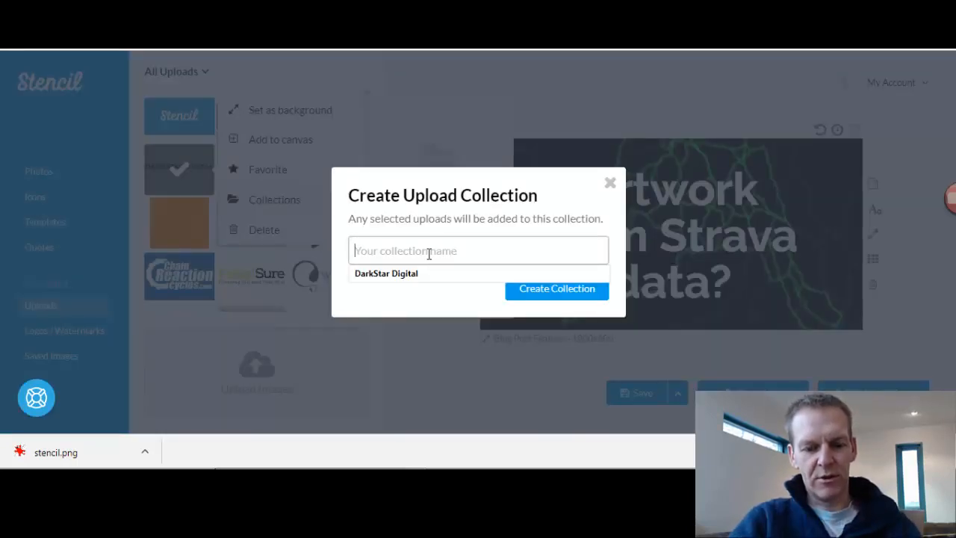
pyautogui.write('DarkStar Digital')
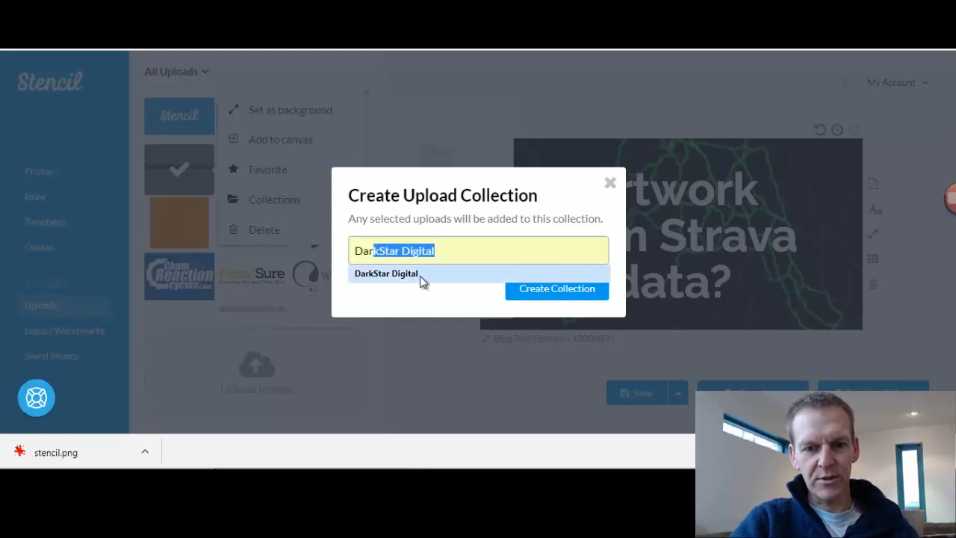
pyautogui.click(423, 276)
pyautogui.click(551, 289)
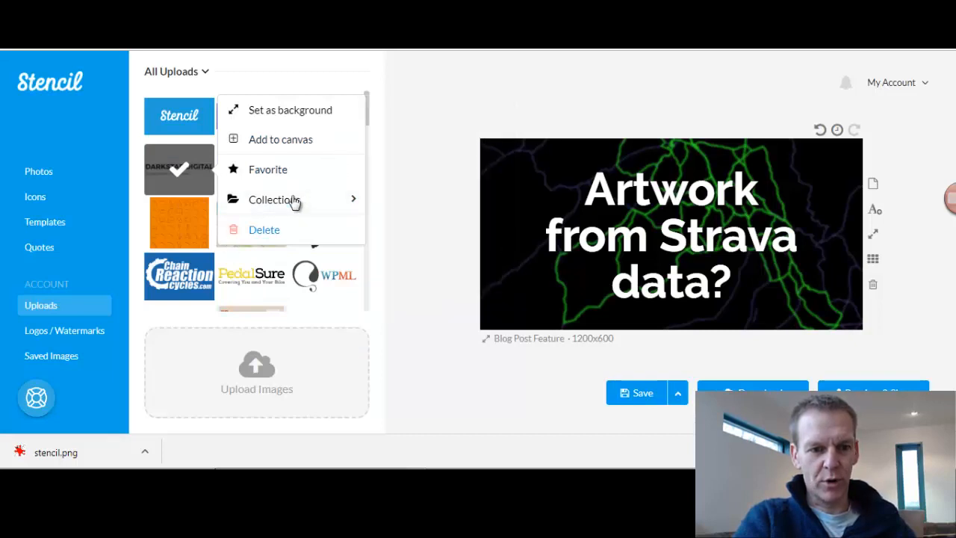
pyautogui.click(294, 200)
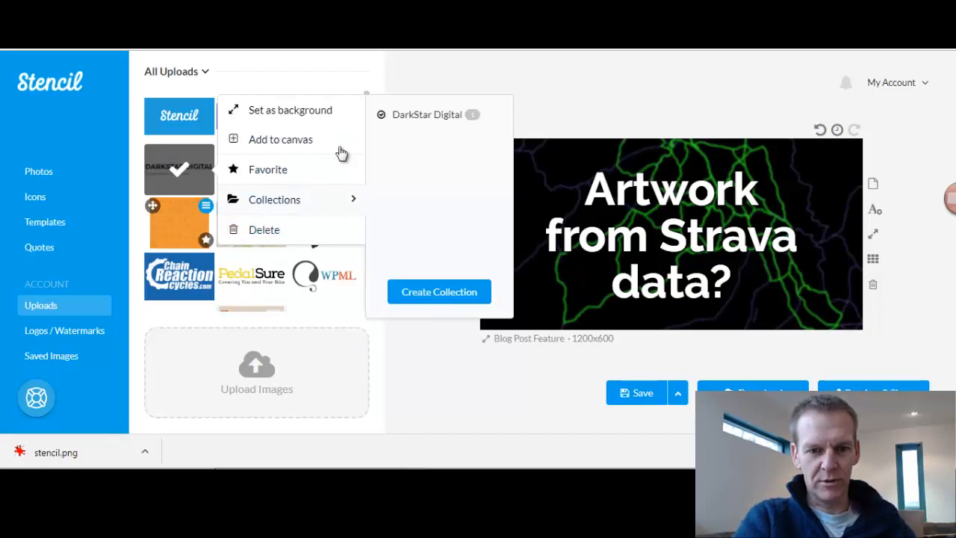
pyautogui.click(564, 100)
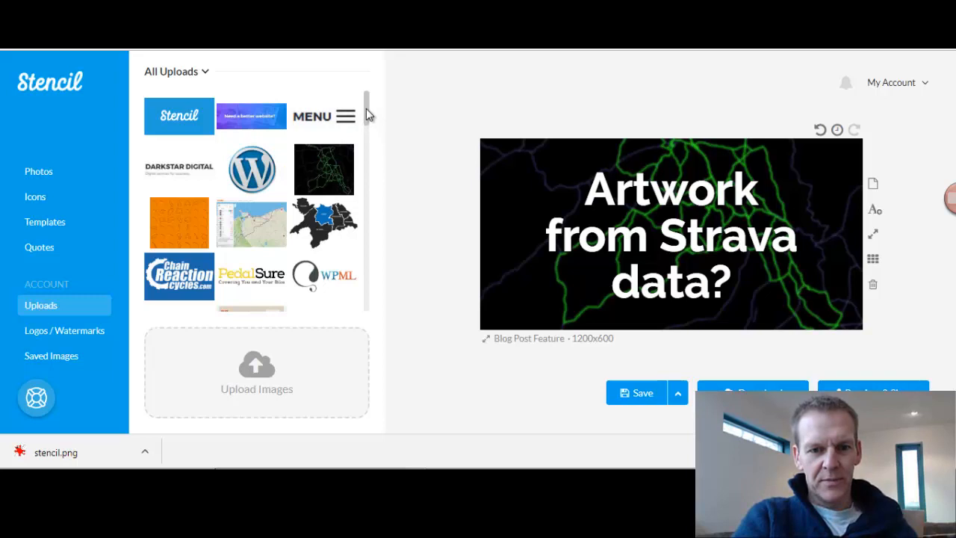
# Open the saved "How to translate WordPress like a pro" image from the DarkStar Digital collection for editing
pyautogui.moveTo(366, 109); pyautogui.dragTo(310, 254)
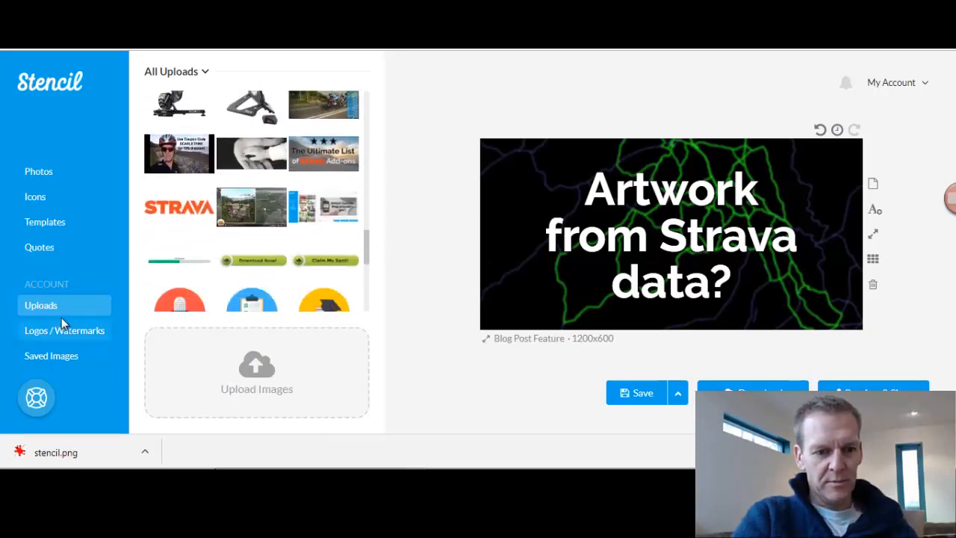
pyautogui.click(51, 356)
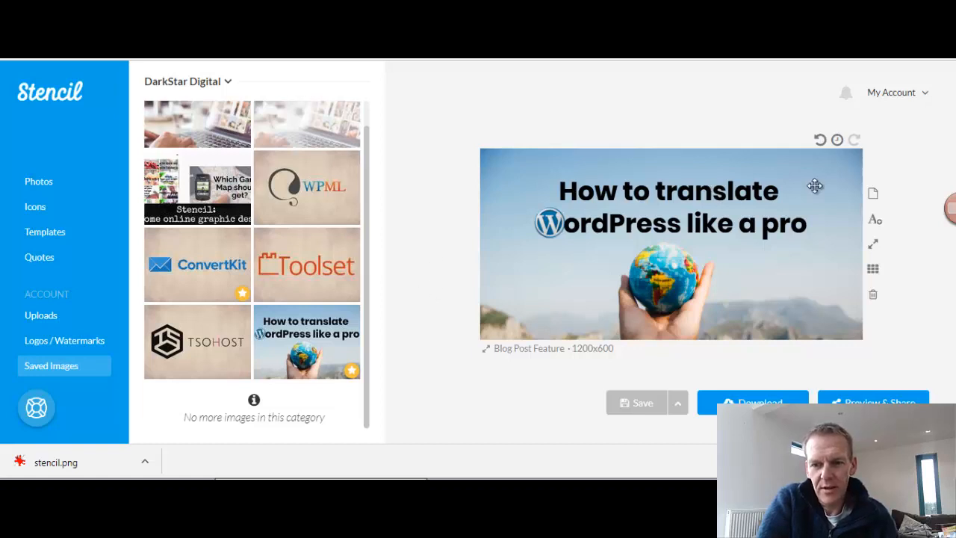
pyautogui.click(838, 185)
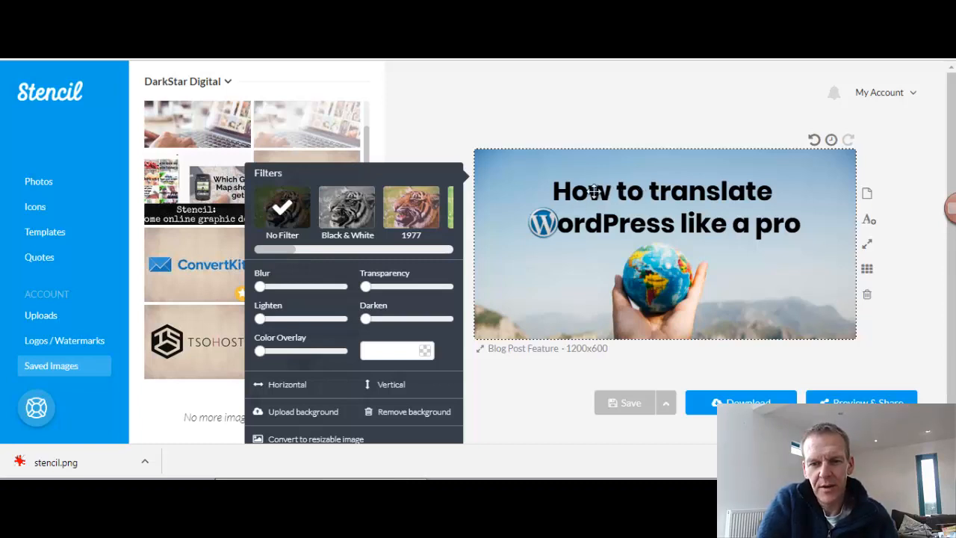
# Replace the headline text on the globe image with "Stencil adds folders!"
pyautogui.click(694, 193)
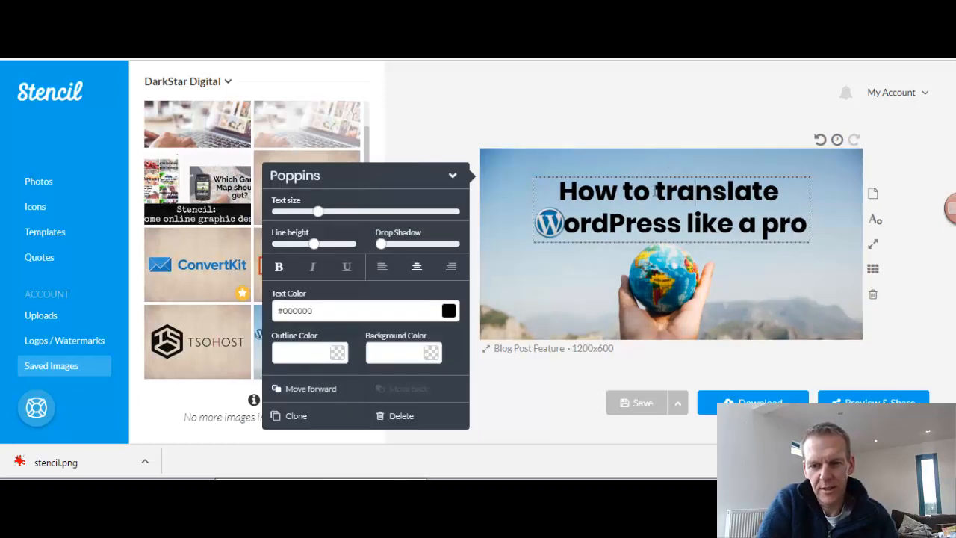
pyautogui.moveTo(691, 197); pyautogui.dragTo(807, 224)
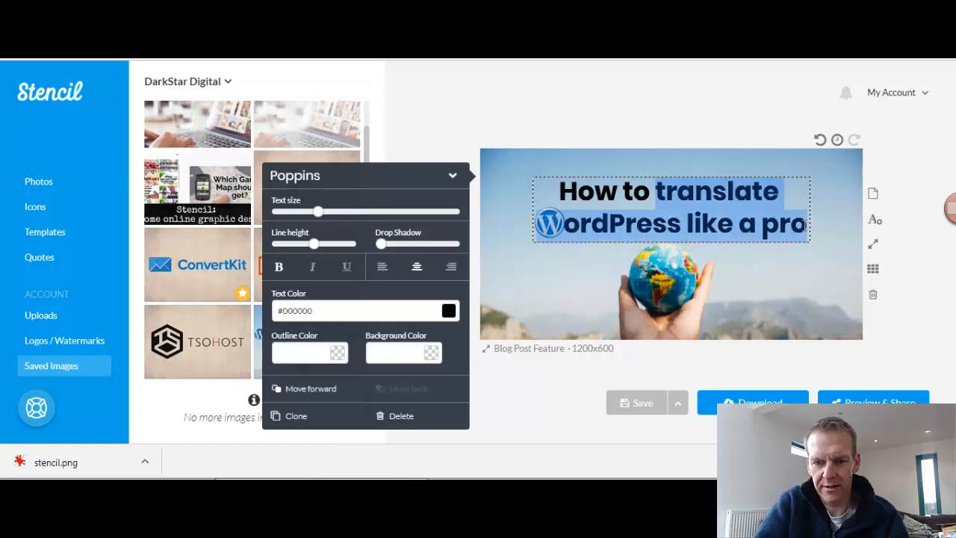
pyautogui.press('BackSpace')
pyautogui.press('BackSpace')
pyautogui.press('BackSpace')
pyautogui.press('BackSpace')
pyautogui.press('BackSpace')
pyautogui.press('BackSpace')
pyautogui.press('BackSpace')
pyautogui.press('BackSpace')
pyautogui.write('S')
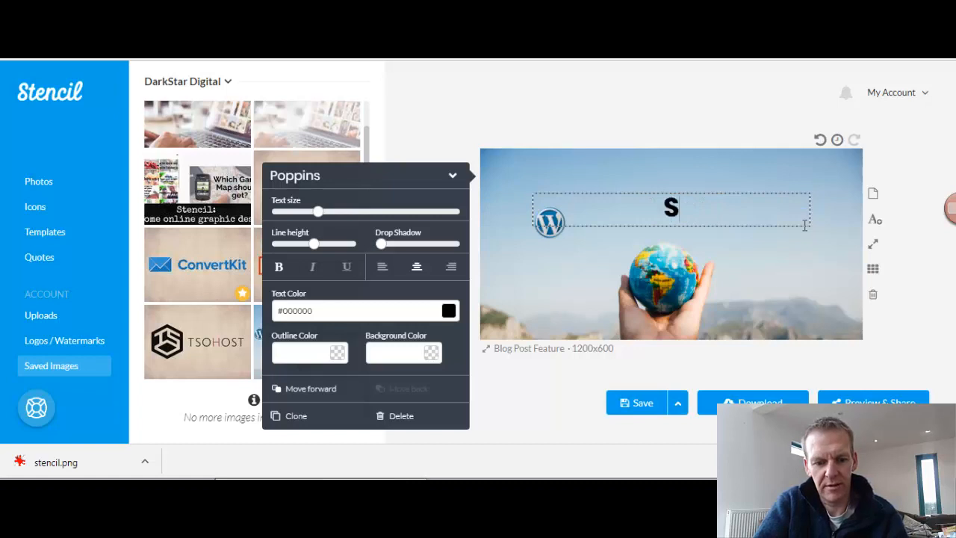
pyautogui.write('tencil ')
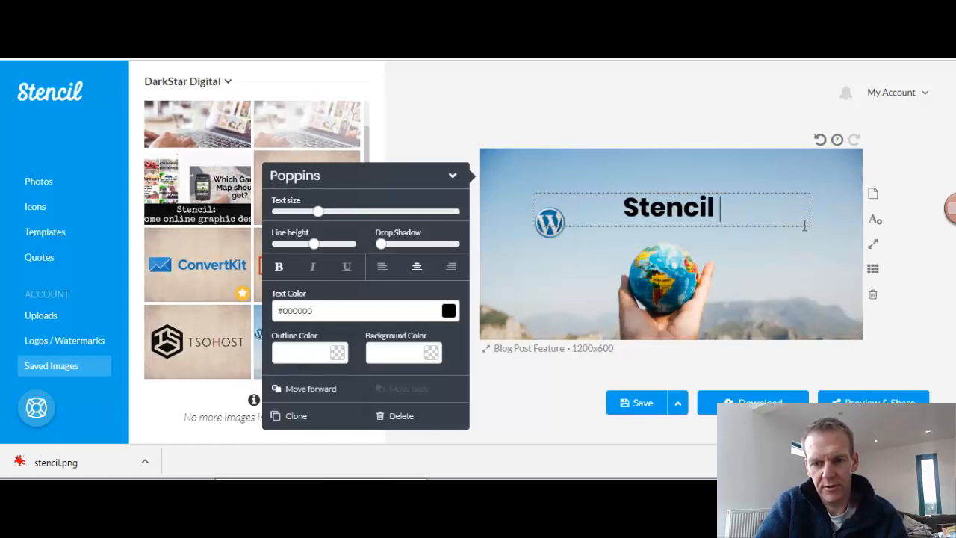
pyautogui.write('adds fo')
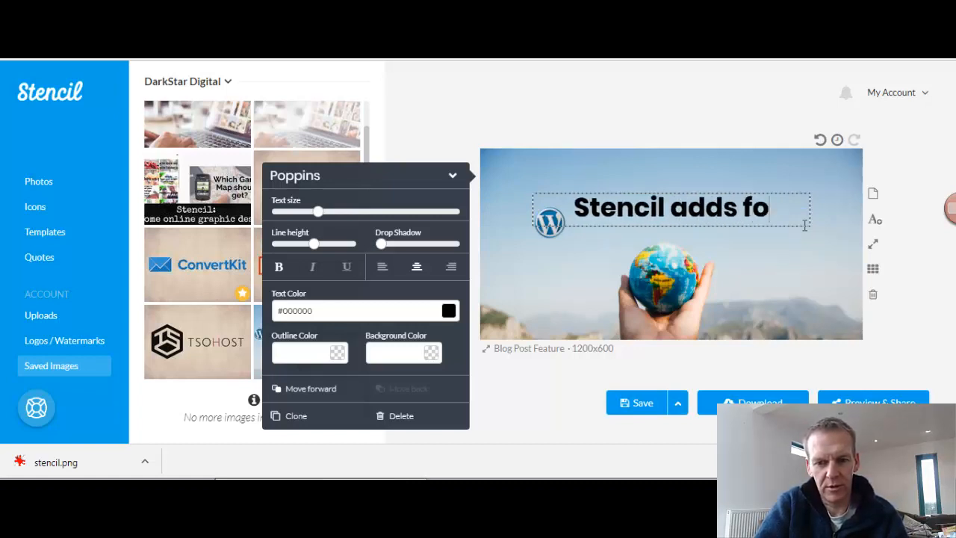
pyautogui.write('lders!')
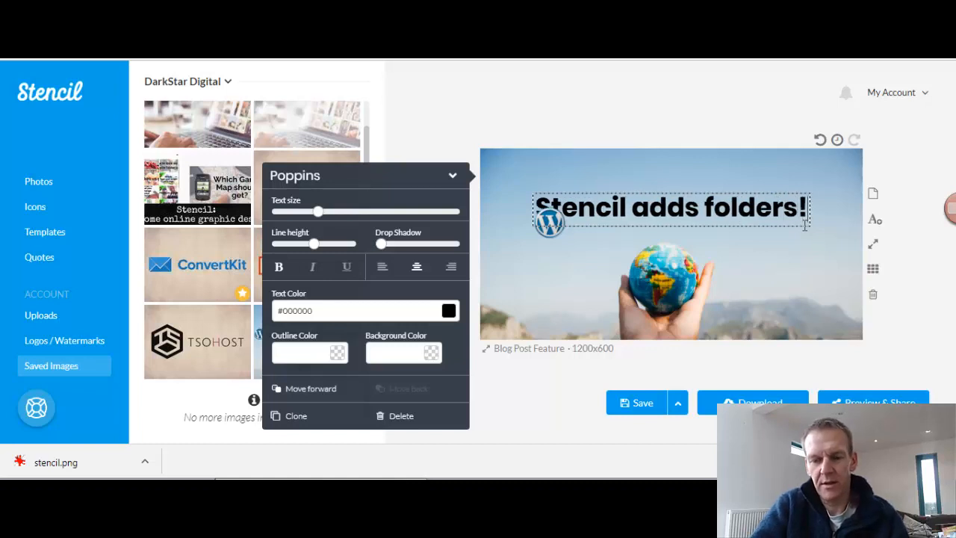
# Delete the WordPress logo overlapping the headline on the canvas
pyautogui.click(553, 280)
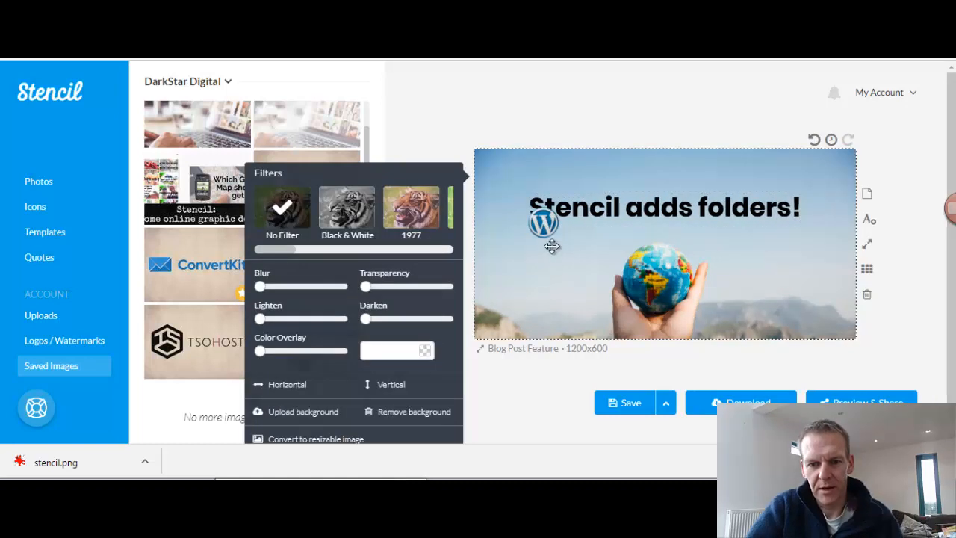
pyautogui.click(539, 225)
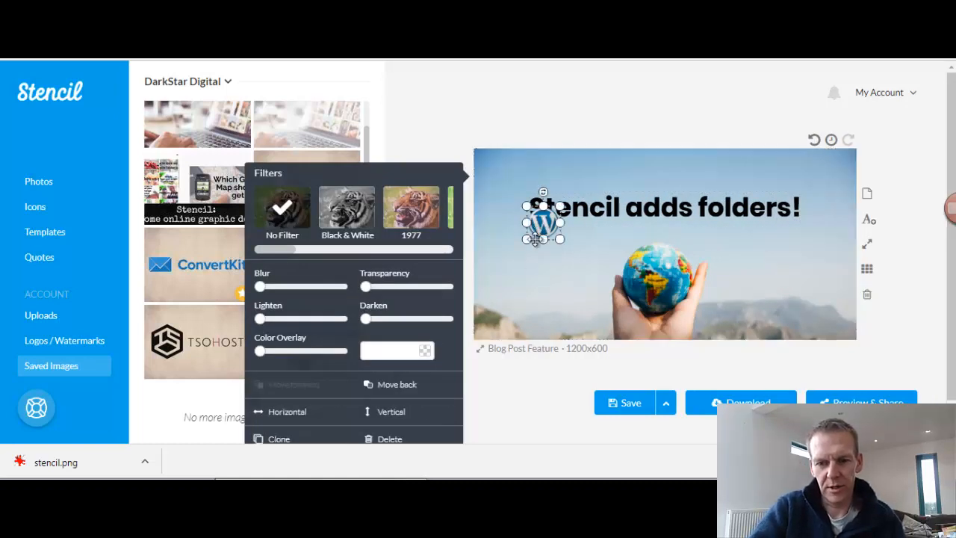
pyautogui.press('Delete')
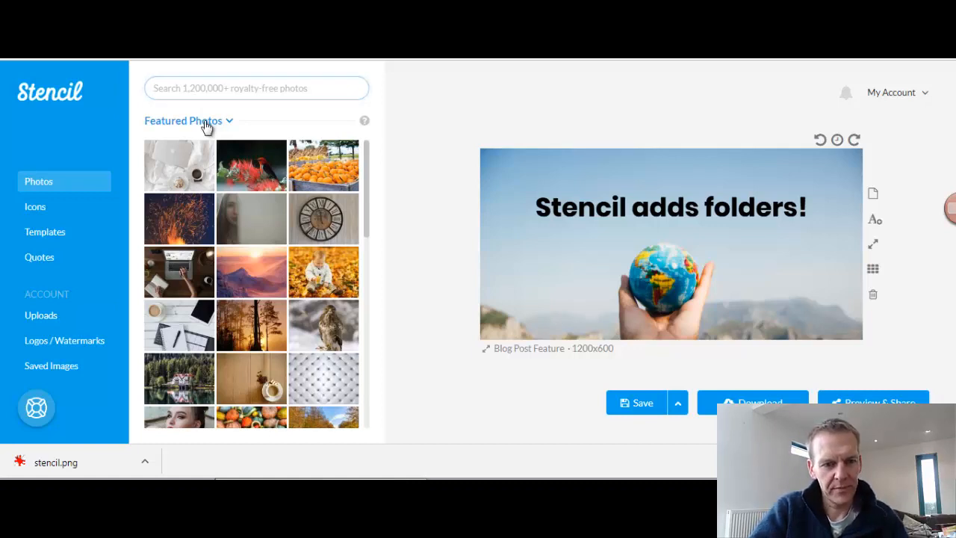
# Filter the stock photos to the Colorful category
pyautogui.click(204, 122)
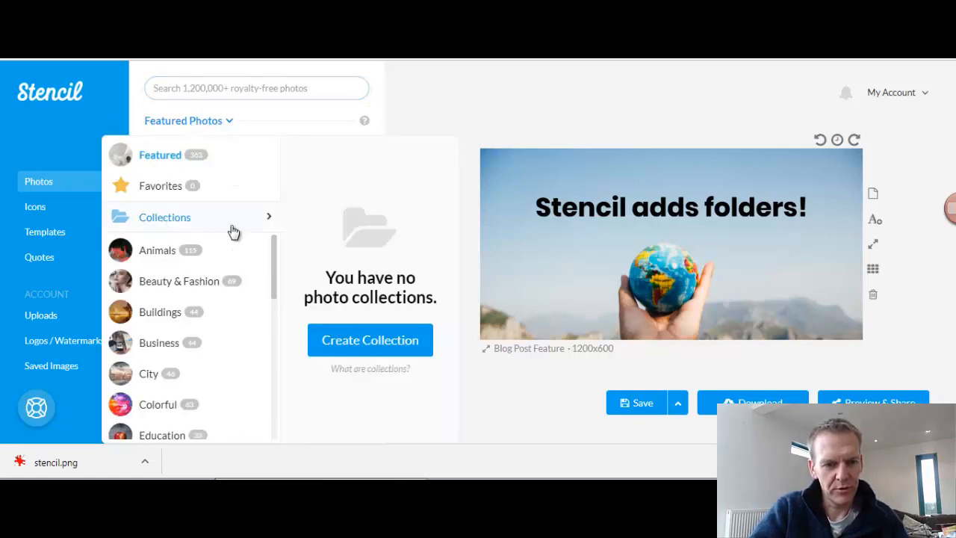
pyautogui.moveTo(274, 257); pyautogui.dragTo(272, 280)
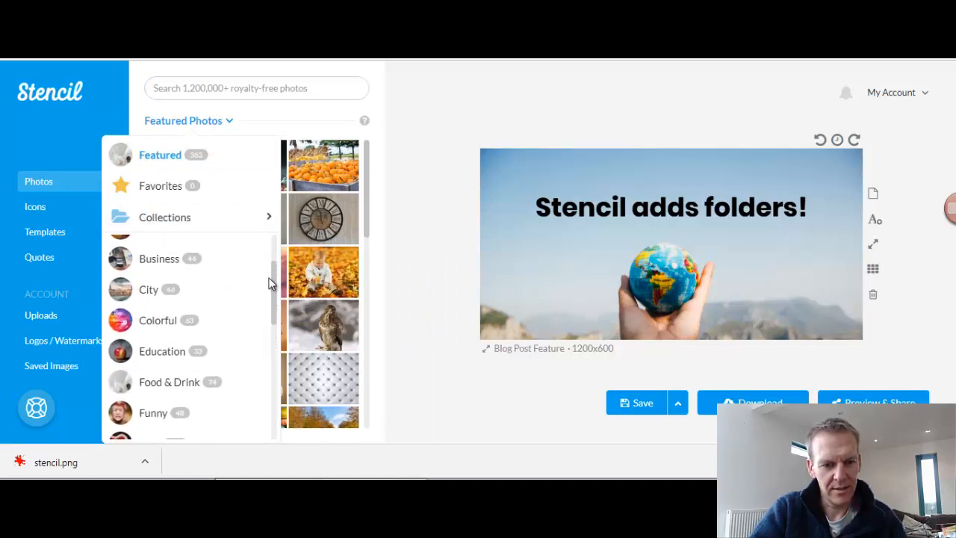
pyautogui.click(141, 318)
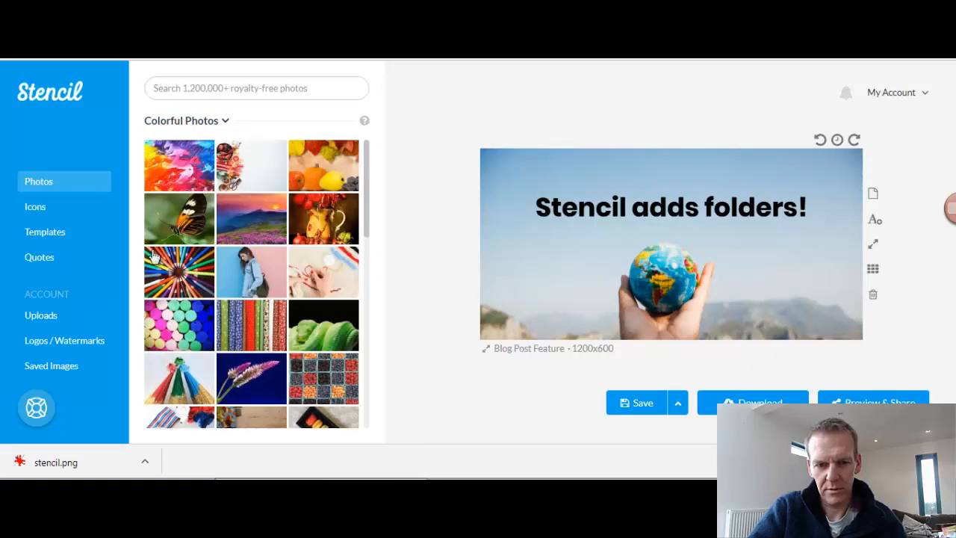
# Search the stock photos for "background" and look over the matching images
pyautogui.click(182, 87)
pyautogui.write('back')
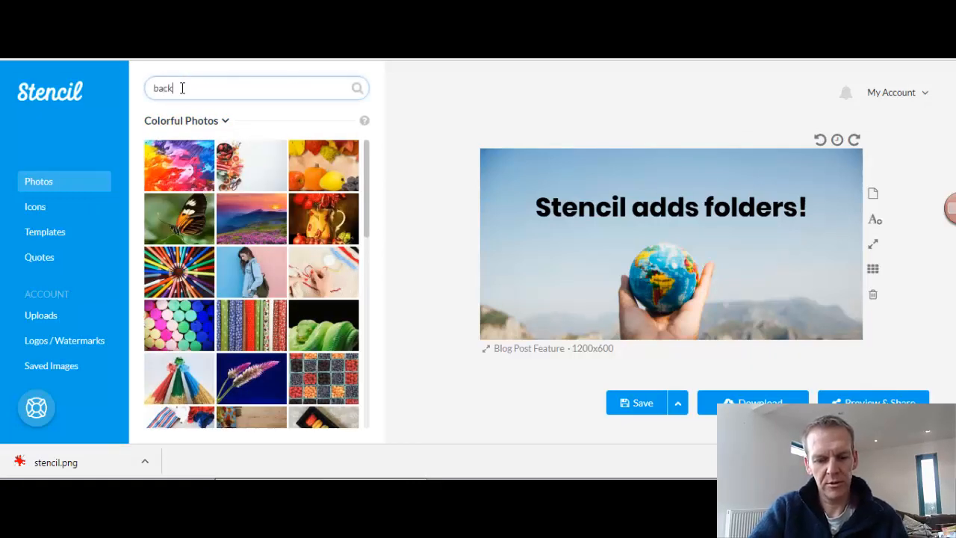
pyautogui.write('grouind')
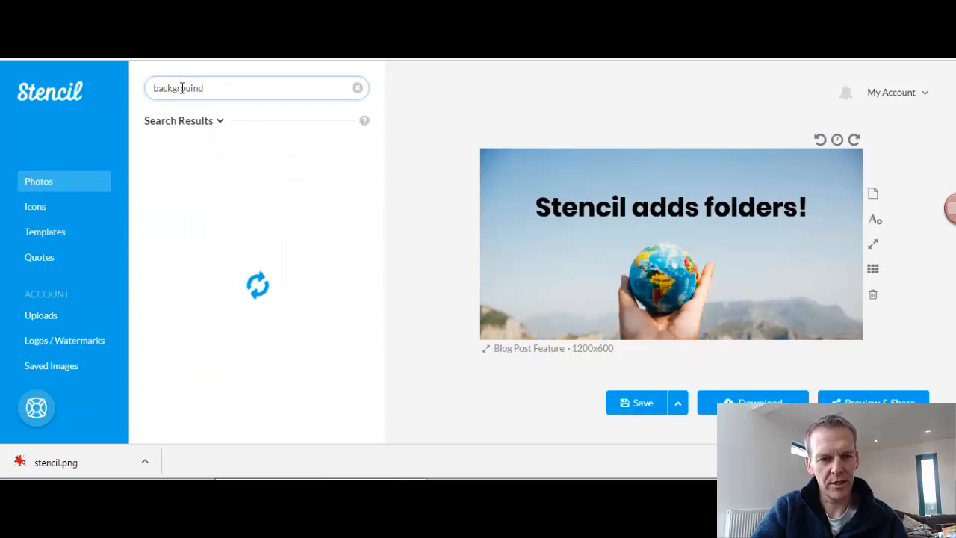
pyautogui.press('BackSpace')
pyautogui.press('BackSpace')
pyautogui.press('BackSpace')
pyautogui.write('nd')
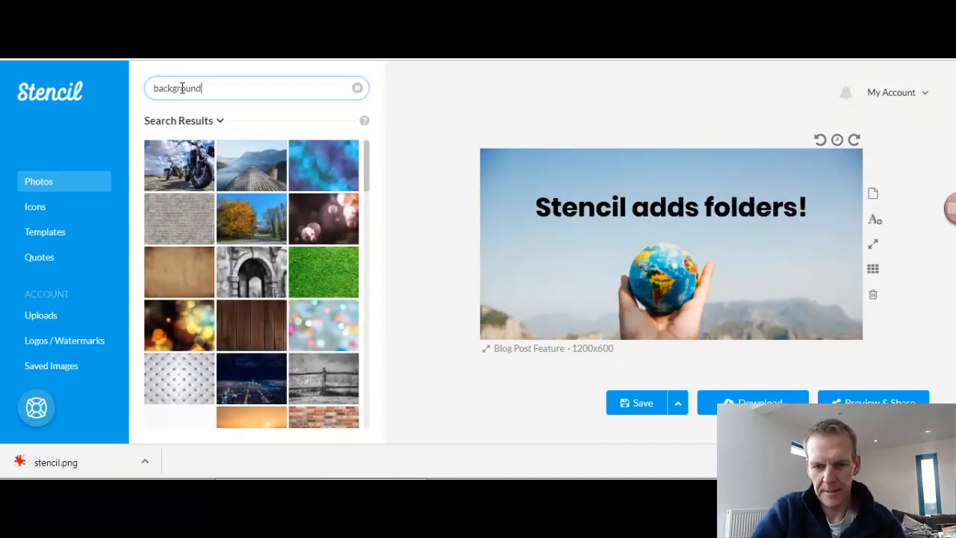
pyautogui.moveTo(368, 161)
pyautogui.mouseDown()
pyautogui.moveTo(367, 221)
pyautogui.moveTo(364, 159)
pyautogui.mouseUp()
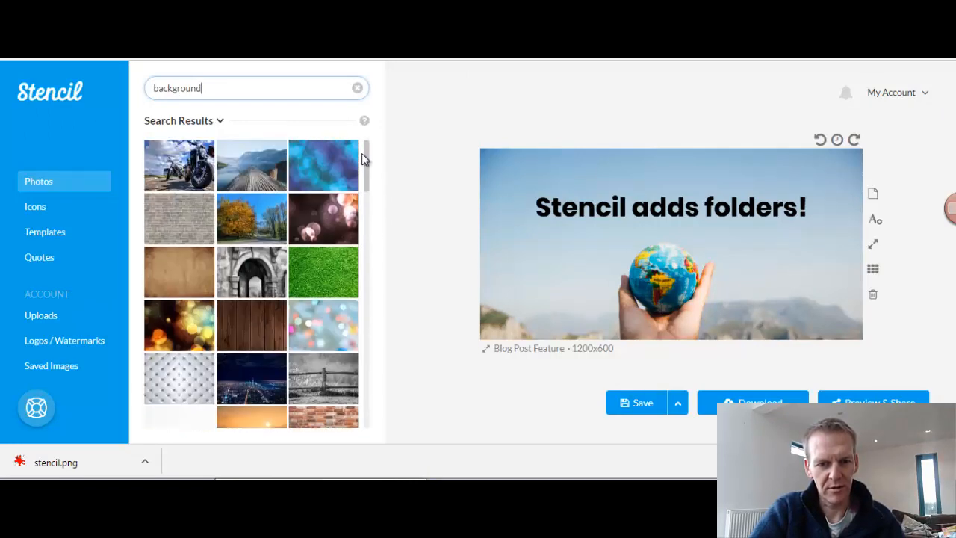
# Set the Colorful photo of boxed berries as the canvas background and lighten it slightly, leaving it unblurred
pyautogui.moveTo(329, 162)
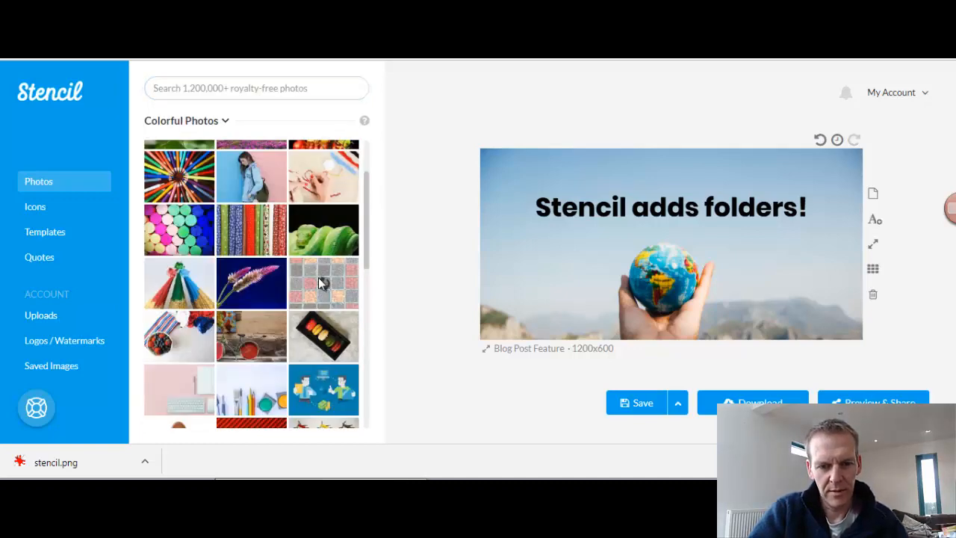
pyautogui.click(320, 283)
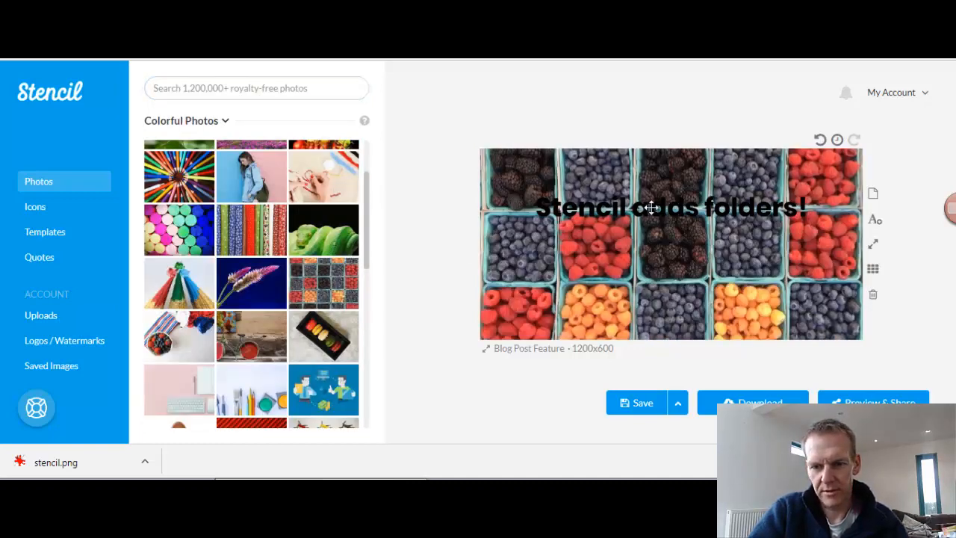
pyautogui.click(627, 304)
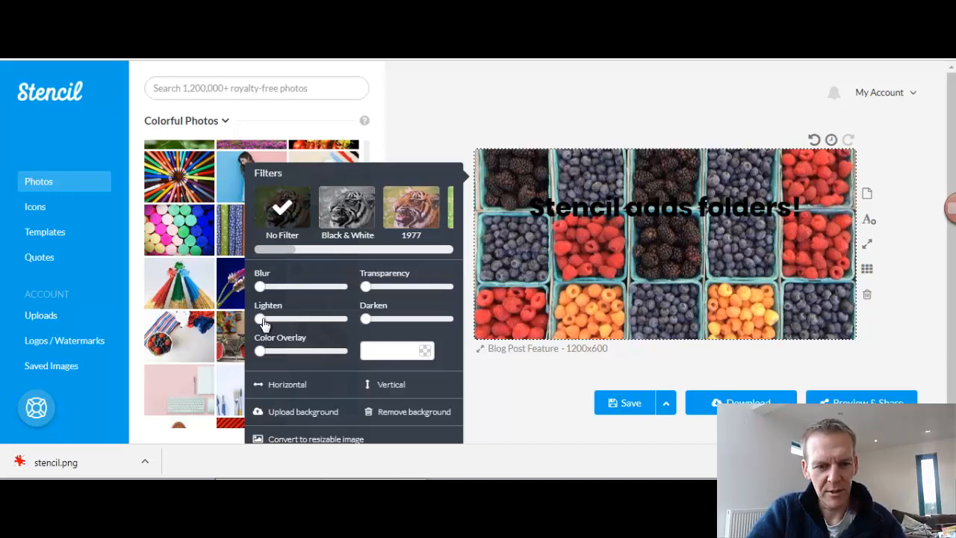
pyautogui.moveTo(260, 329)
pyautogui.mouseDown()
pyautogui.moveTo(277, 333)
pyautogui.moveTo(277, 321)
pyautogui.mouseUp()
pyautogui.moveTo(261, 290); pyautogui.dragTo(261, 293)
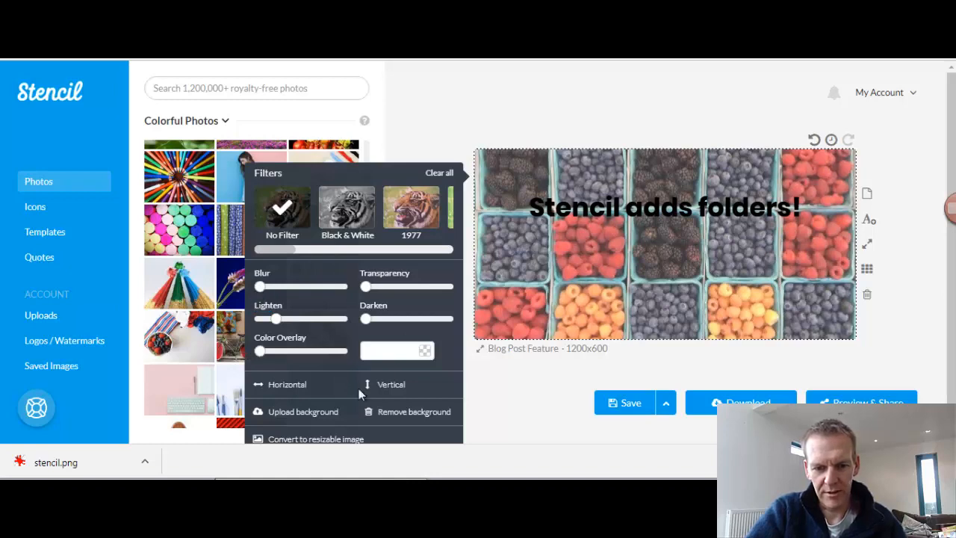
pyautogui.moveTo(652, 270)
pyautogui.mouseDown()
pyautogui.moveTo(648, 255)
pyautogui.moveTo(647, 267)
pyautogui.mouseUp()
# Set the text color of the "Stencil adds folders!" headline to off-white #f5eded
pyautogui.click(669, 210)
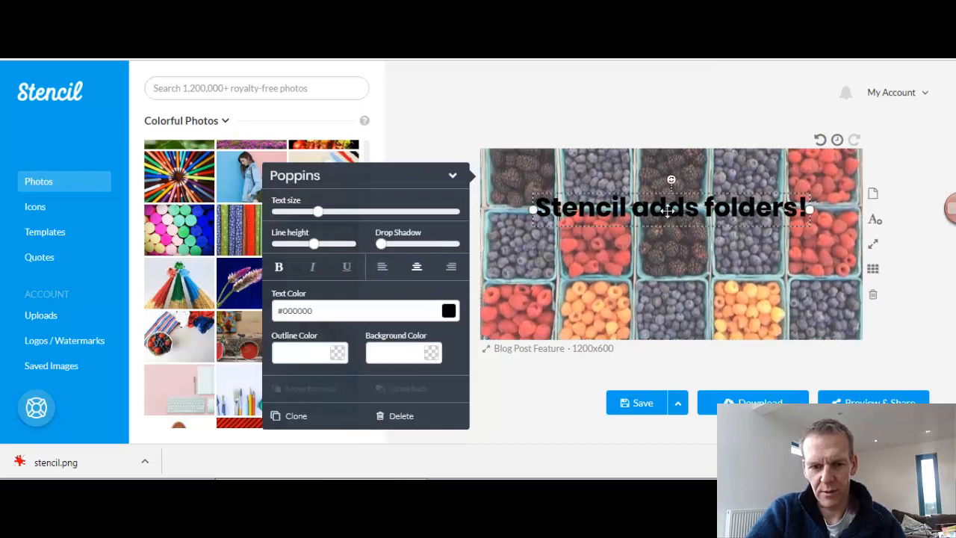
pyautogui.click(448, 312)
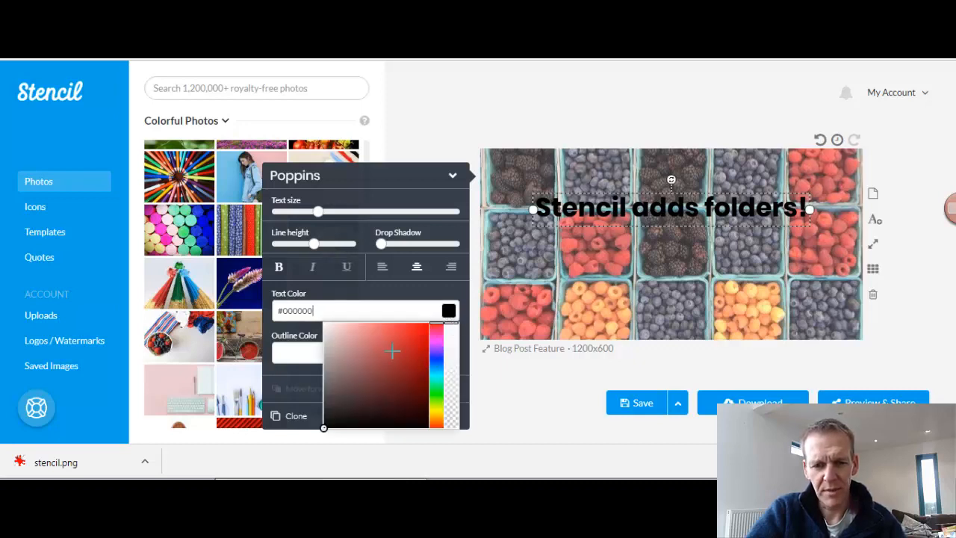
pyautogui.click(326, 327)
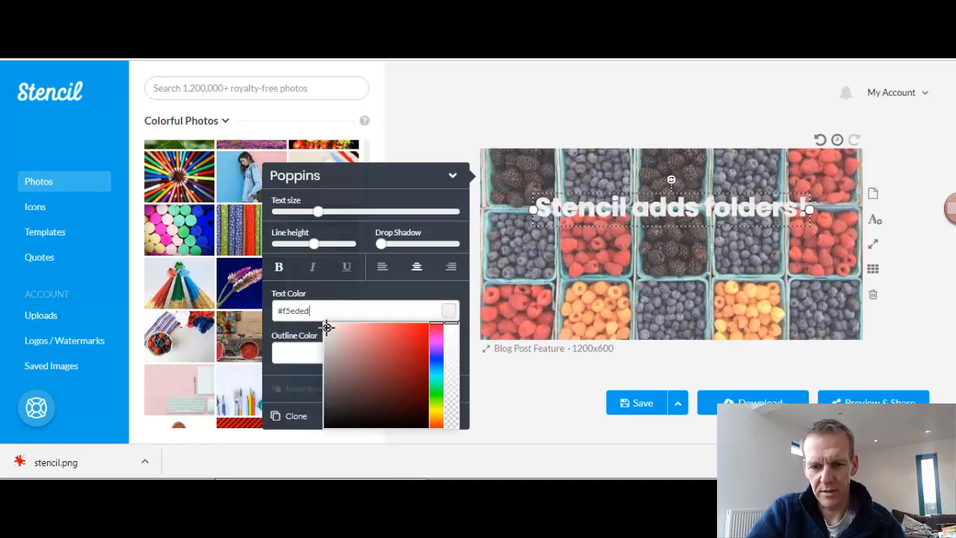
pyautogui.click(385, 286)
# Recolor the "Stencil adds folders!" headline to near-black #0a0a0a in bold Poppins, without an outline
pyautogui.click(336, 352)
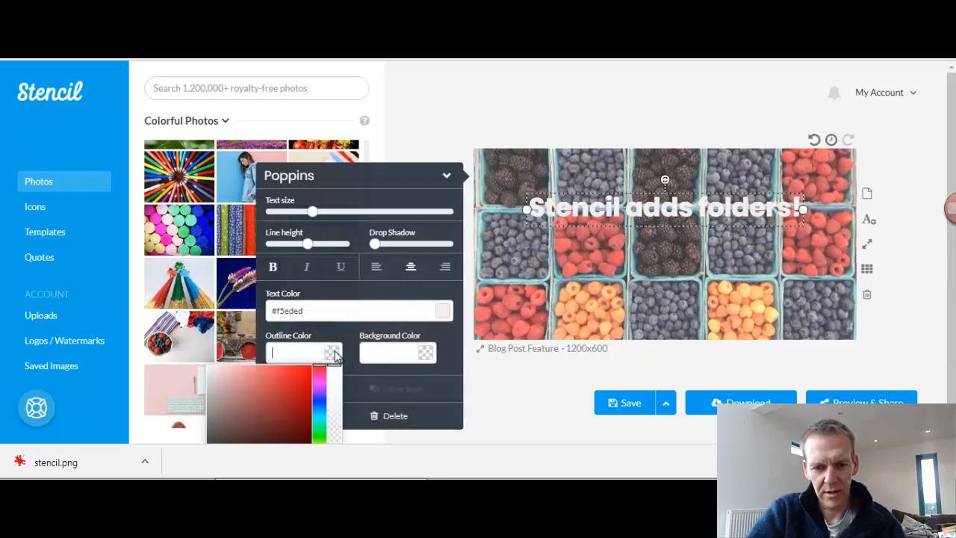
pyautogui.click(211, 440)
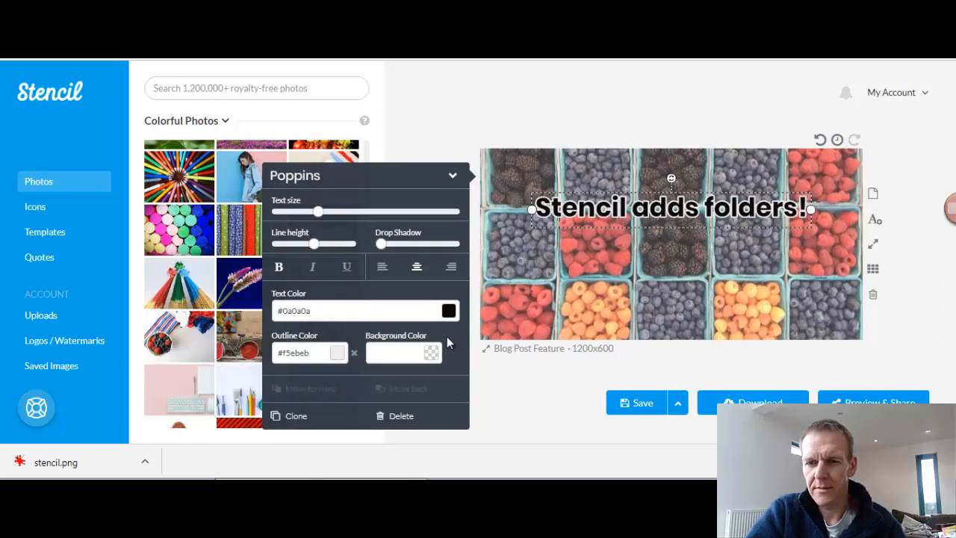
pyautogui.click(379, 178)
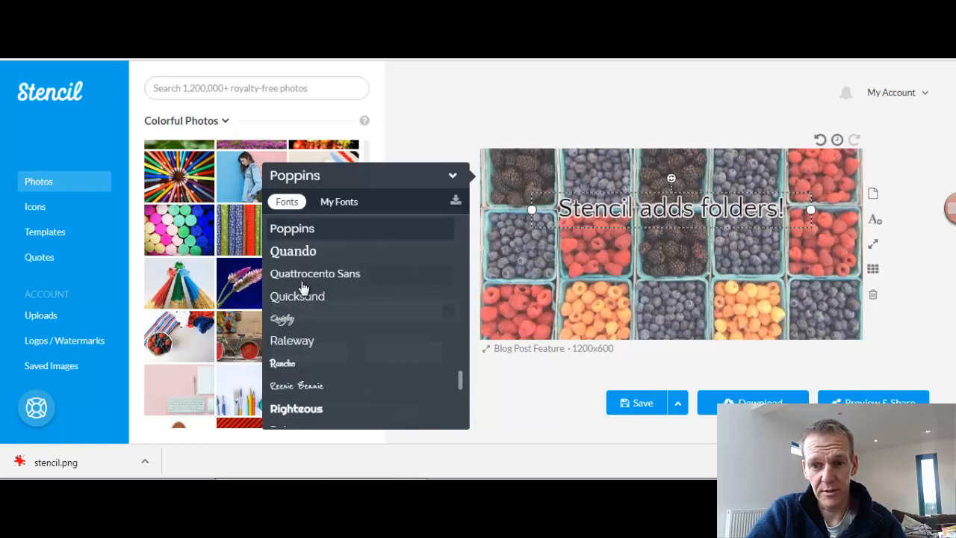
pyautogui.click(349, 179)
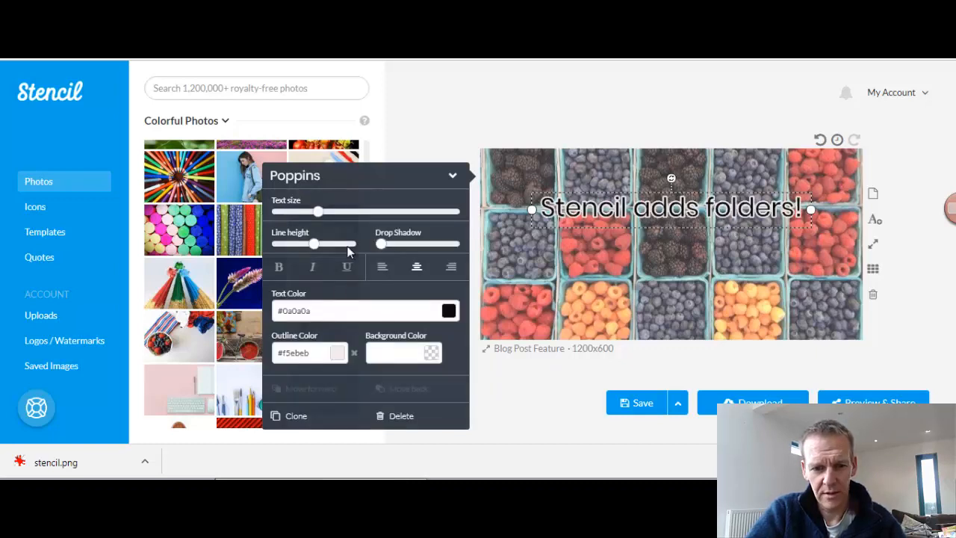
pyautogui.click(352, 353)
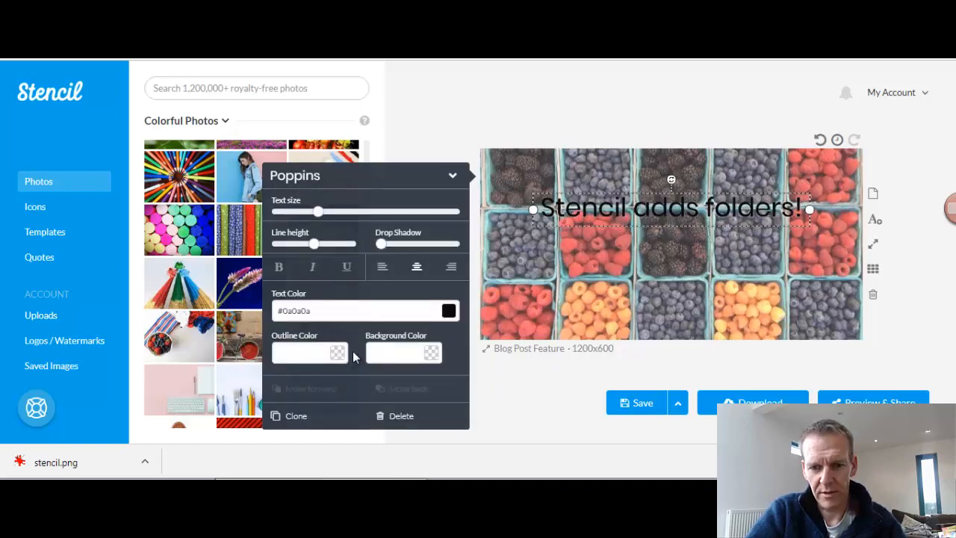
pyautogui.click(278, 269)
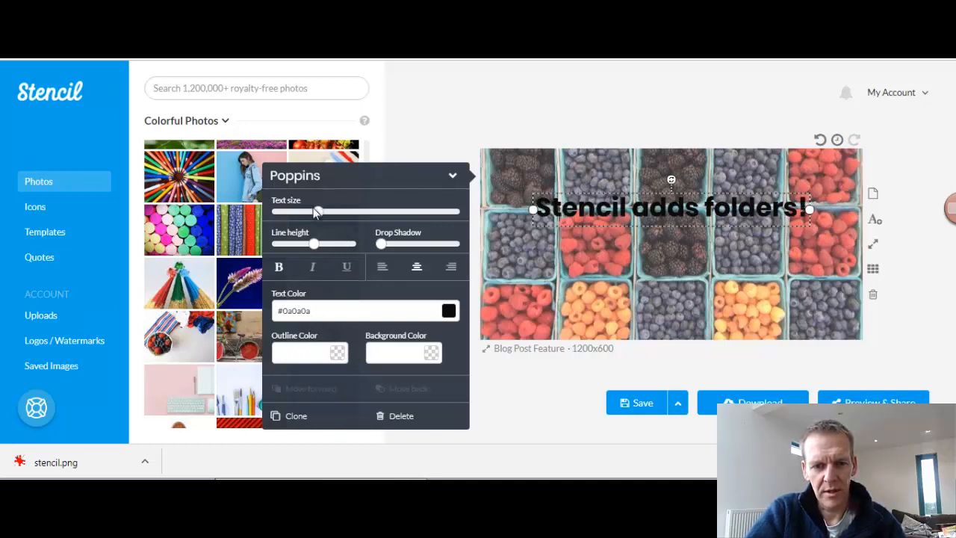
# Enlarge the headline, widen its text box to nearly the full canvas so it fits on one line, and move it to mid-height
pyautogui.moveTo(315, 213); pyautogui.dragTo(333, 214)
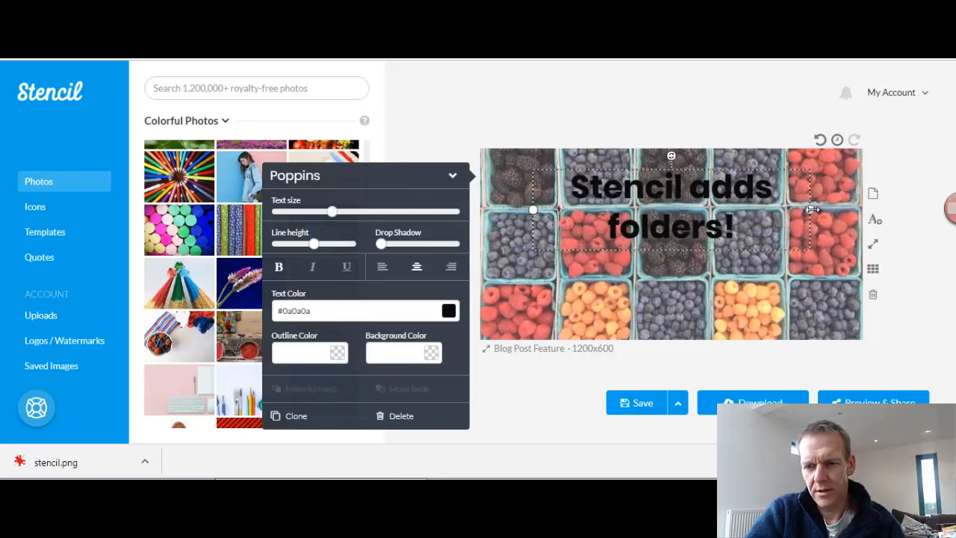
pyautogui.moveTo(812, 210); pyautogui.dragTo(857, 210)
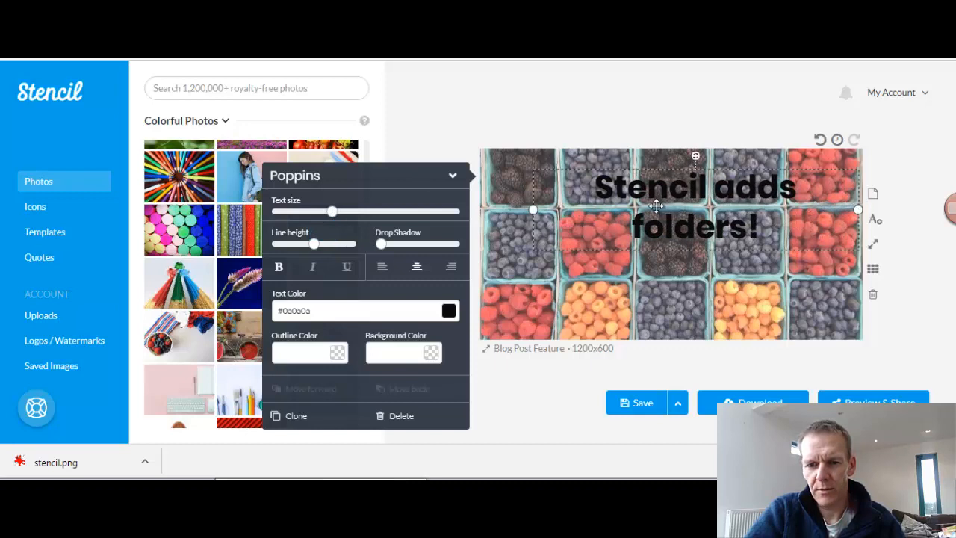
pyautogui.moveTo(532, 210); pyautogui.dragTo(484, 213)
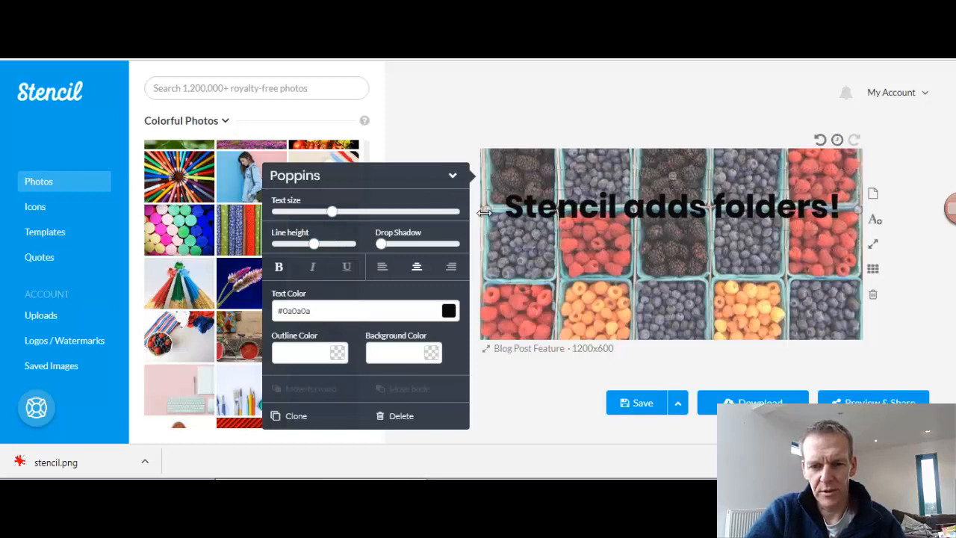
pyautogui.moveTo(639, 212); pyautogui.dragTo(631, 243)
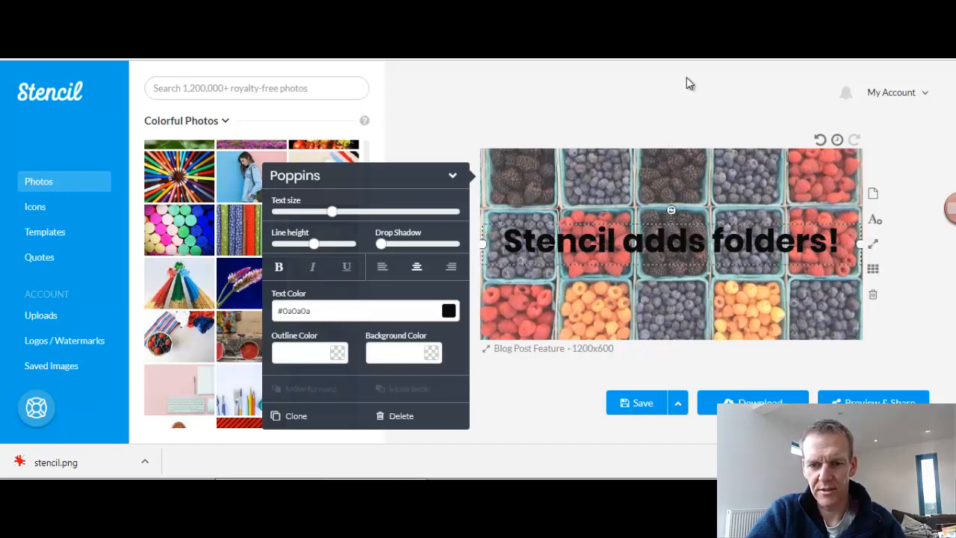
# Raise the Lighten filter of the berry background photo to about 35
pyautogui.click(769, 173)
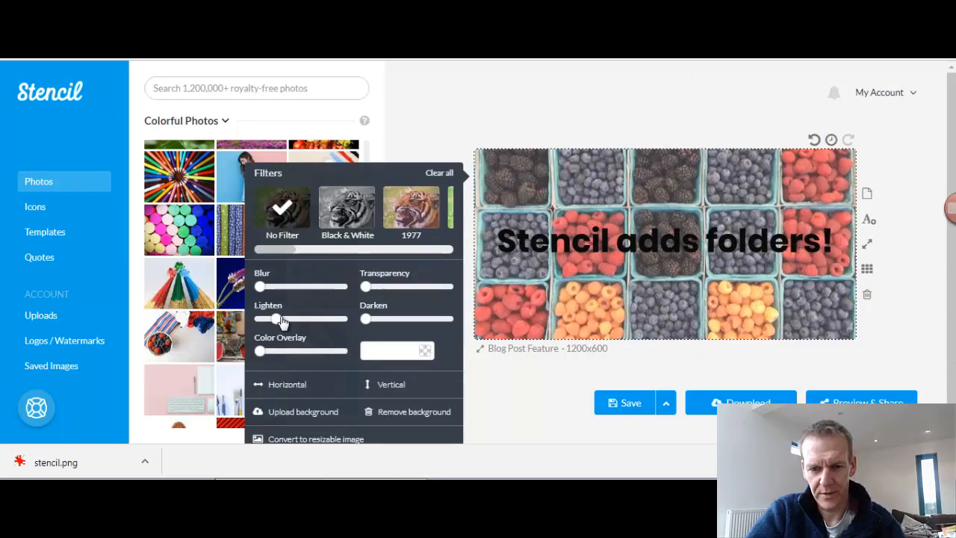
pyautogui.moveTo(277, 321); pyautogui.dragTo(289, 323)
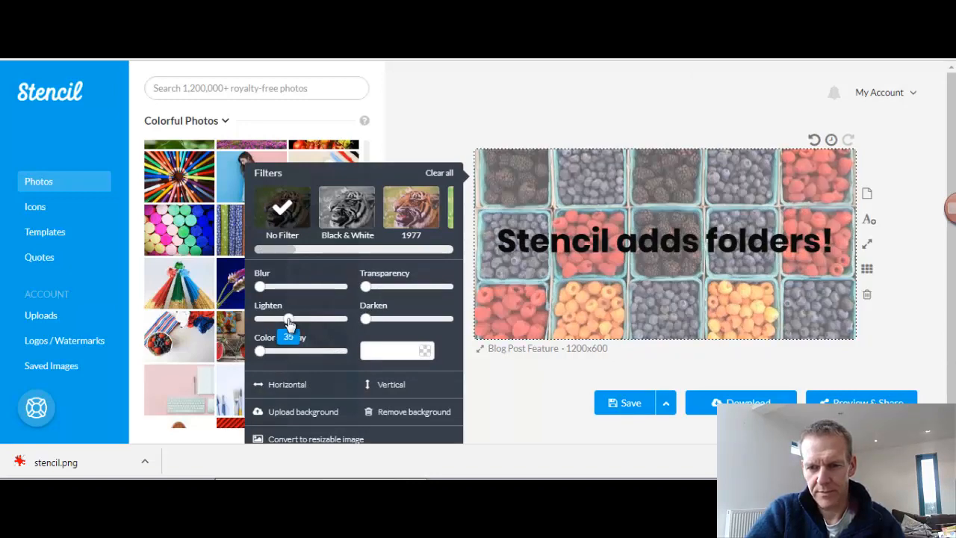
pyautogui.click(558, 109)
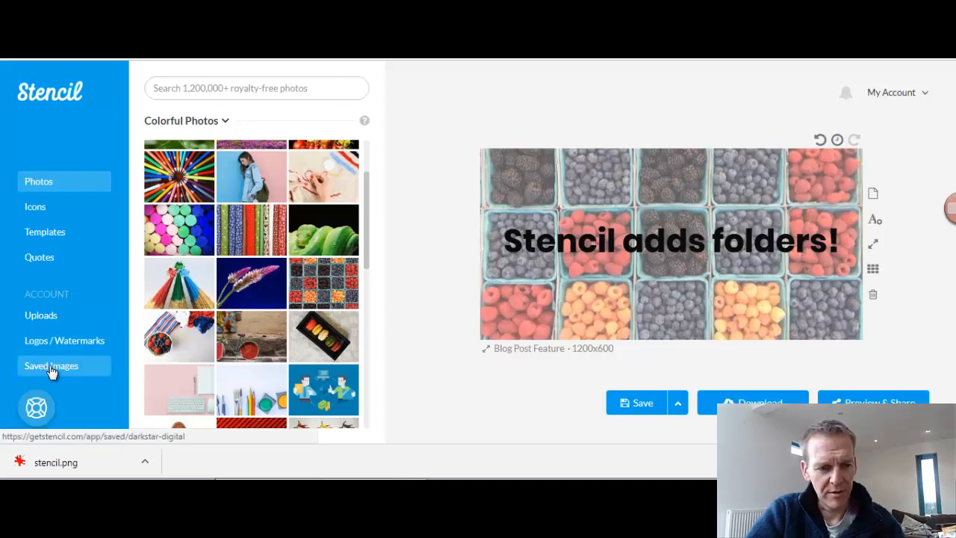
# Add the Stencil logo from the uploads and center it above the headline
pyautogui.click(52, 319)
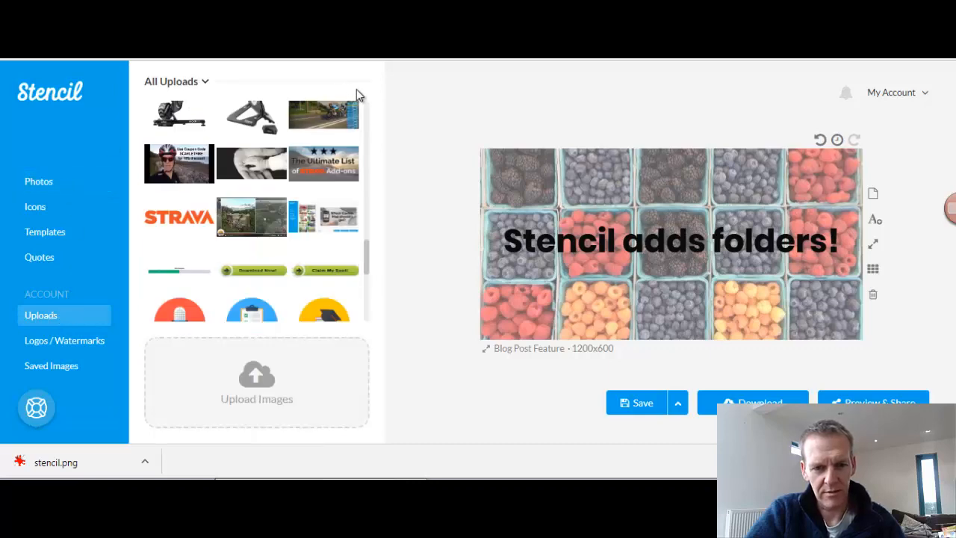
pyautogui.scroll(8, 368, 118)
pyautogui.scroll(4, 369, 117)
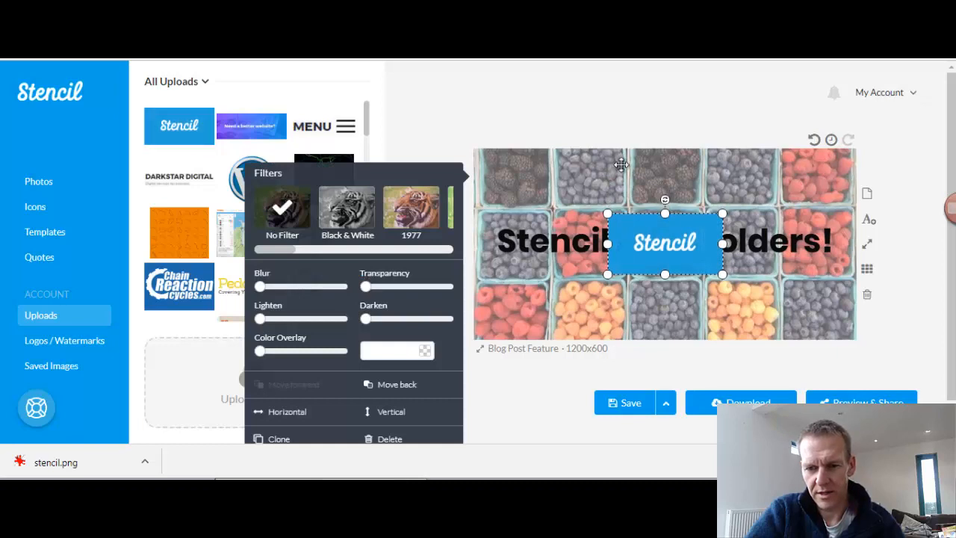
pyautogui.moveTo(704, 241); pyautogui.dragTo(712, 184)
pyautogui.click(746, 177)
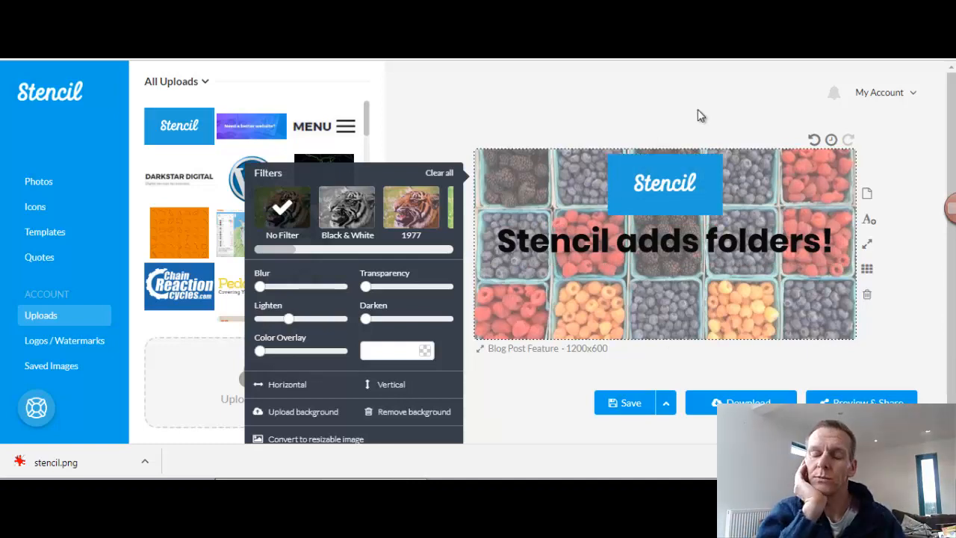
# Save the blog feature graphic and view the collection choices for its saved image
pyautogui.click(629, 404)
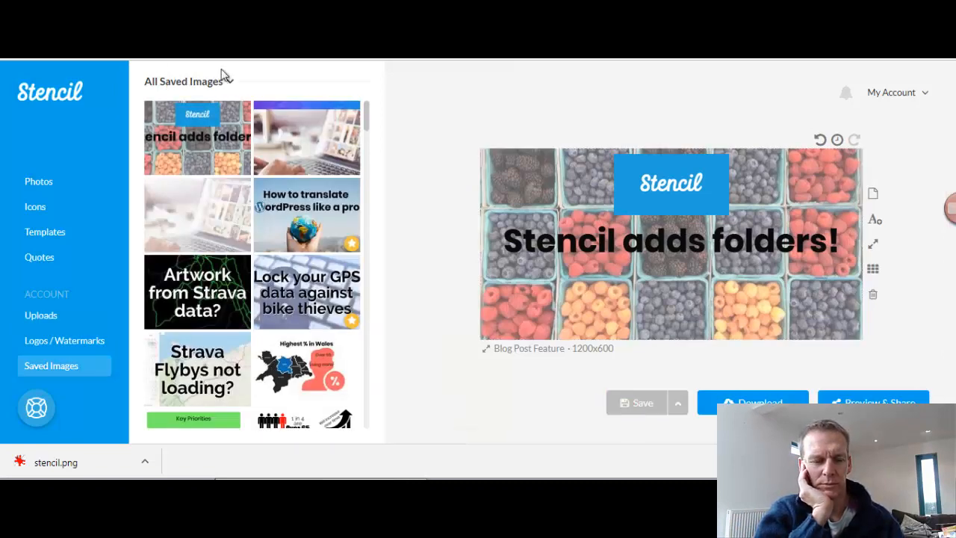
pyautogui.click(243, 111)
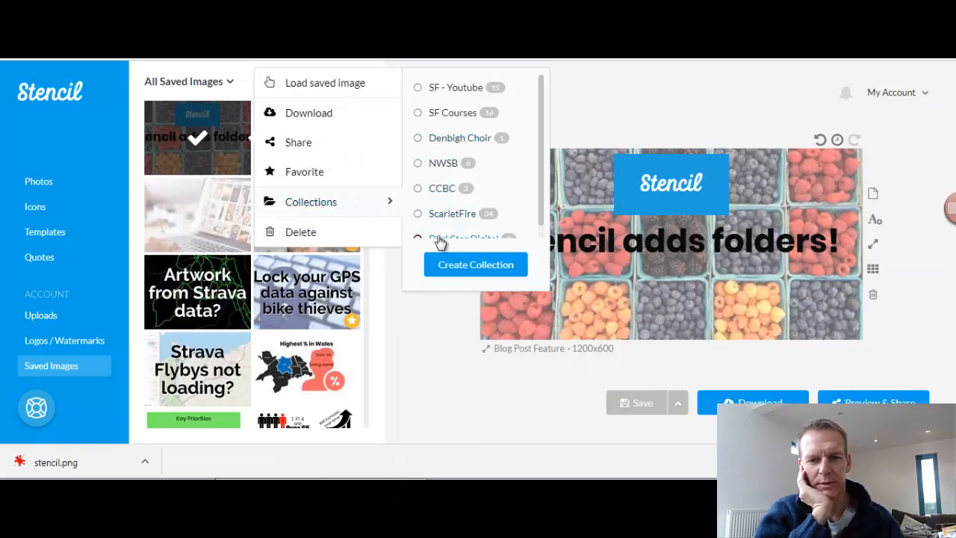
pyautogui.click(588, 79)
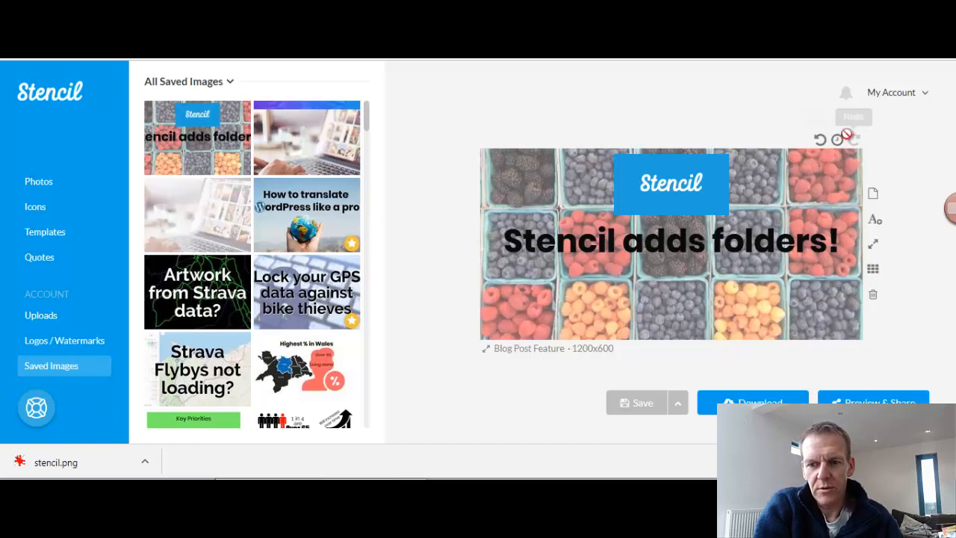
# Resize the canvas to Pinterest Post (735x1102) and enlarge the Stencil logo to over half the canvas width
pyautogui.click(874, 246)
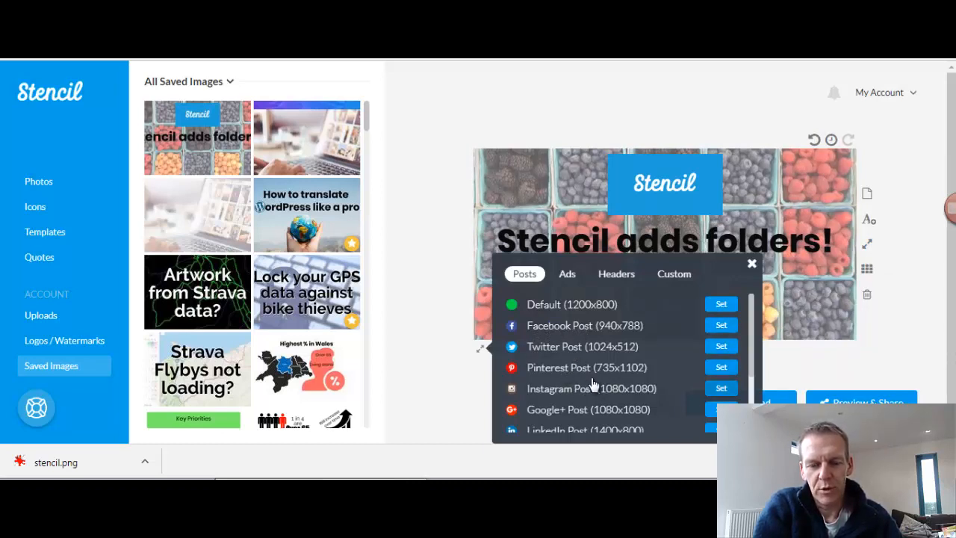
pyautogui.click(720, 369)
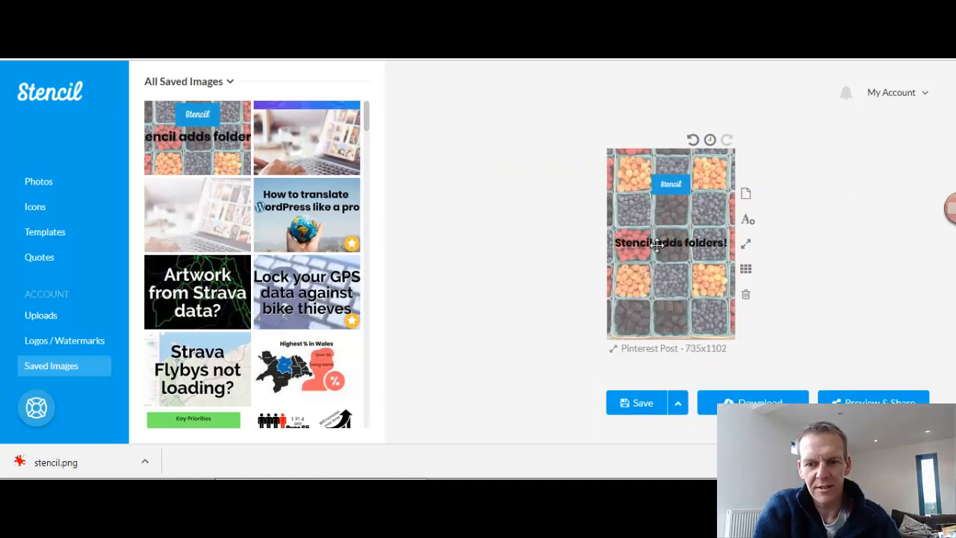
pyautogui.click(671, 186)
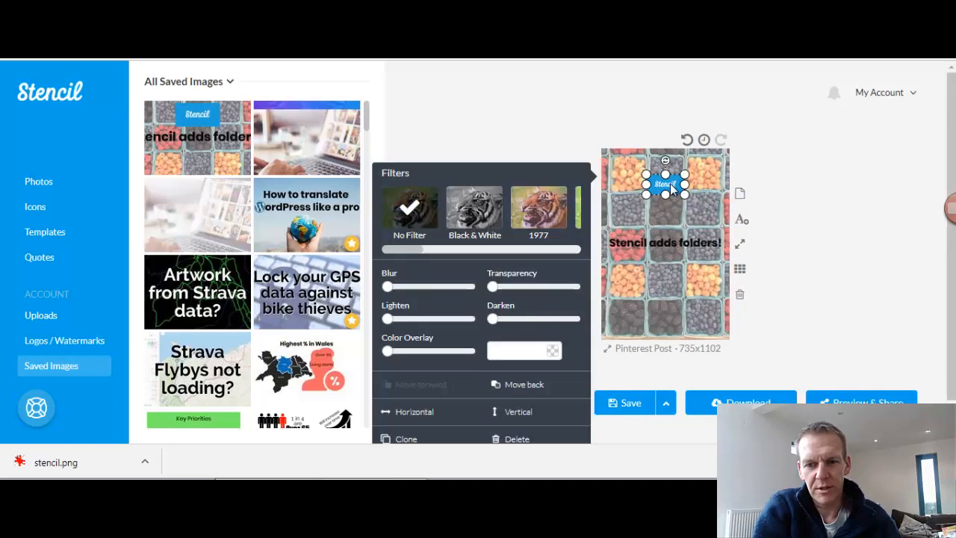
pyautogui.moveTo(684, 193)
pyautogui.mouseDown()
pyautogui.moveTo(710, 209)
pyautogui.moveTo(684, 199)
pyautogui.mouseUp()
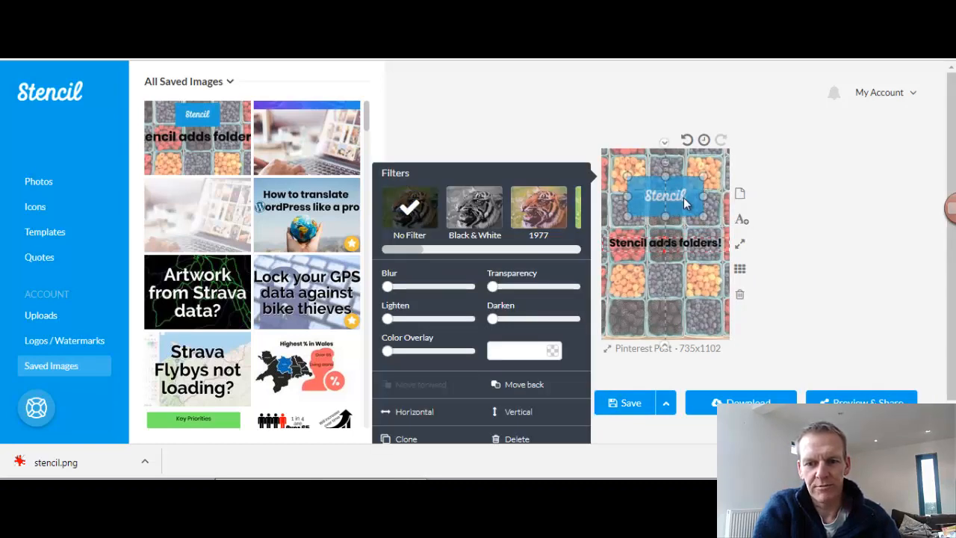
# Enlarge the headline and wrap it onto three lines below the logo, and save the Pinterest version
pyautogui.click(673, 242)
pyautogui.moveTo(732, 242); pyautogui.dragTo(686, 253)
pyautogui.moveTo(461, 215); pyautogui.dragTo(484, 213)
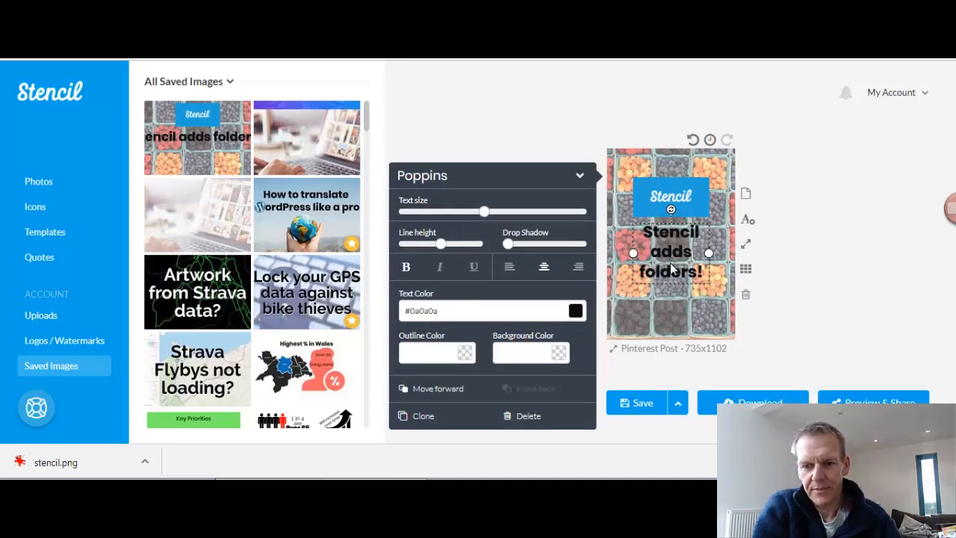
pyautogui.moveTo(673, 269); pyautogui.dragTo(672, 290)
pyautogui.click(813, 226)
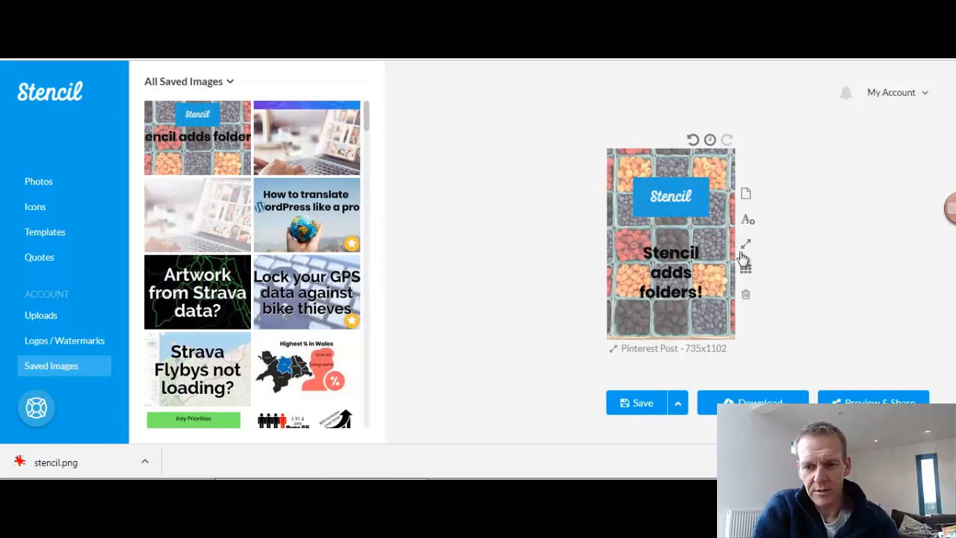
pyautogui.click(633, 406)
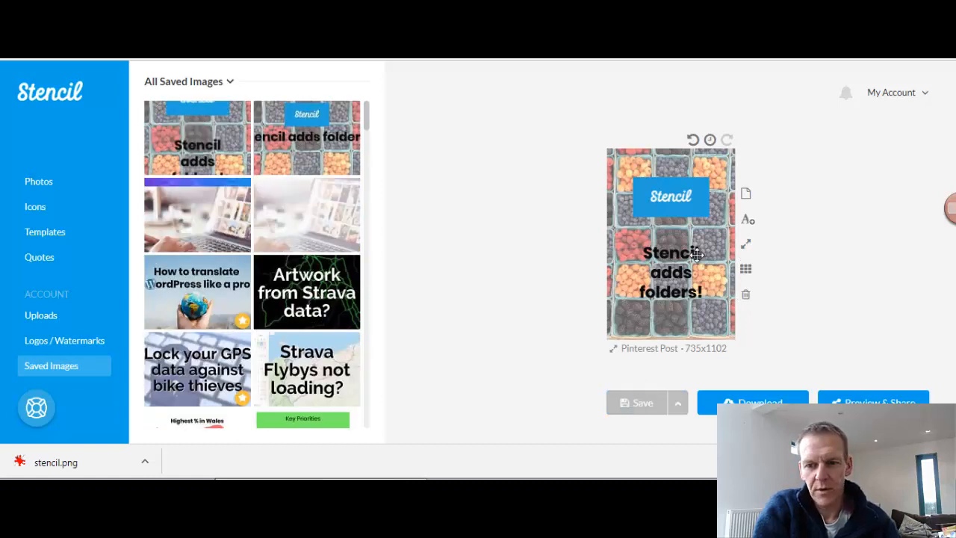
# Resize the canvas to Twitter Post (1024x512) and shrink the oversized Stencil logo
pyautogui.click(746, 245)
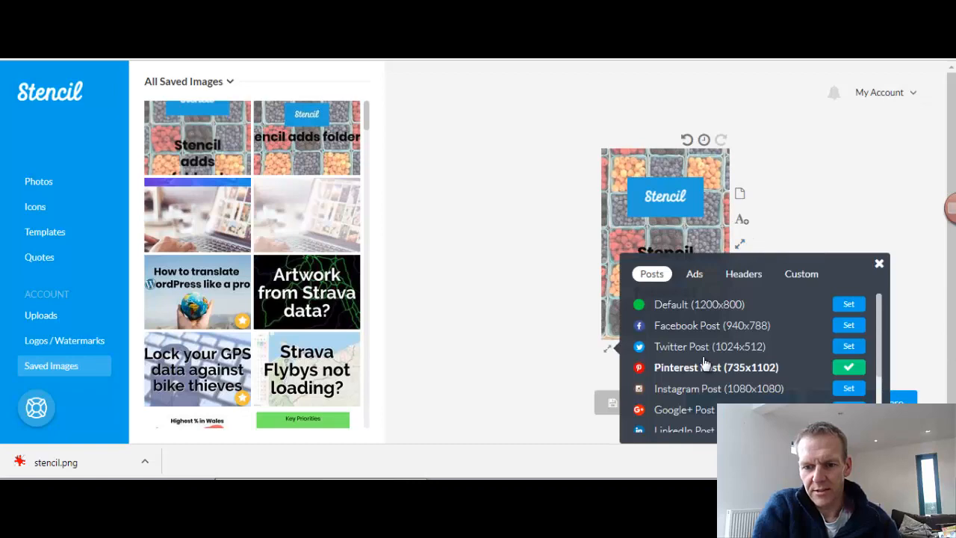
pyautogui.click(847, 346)
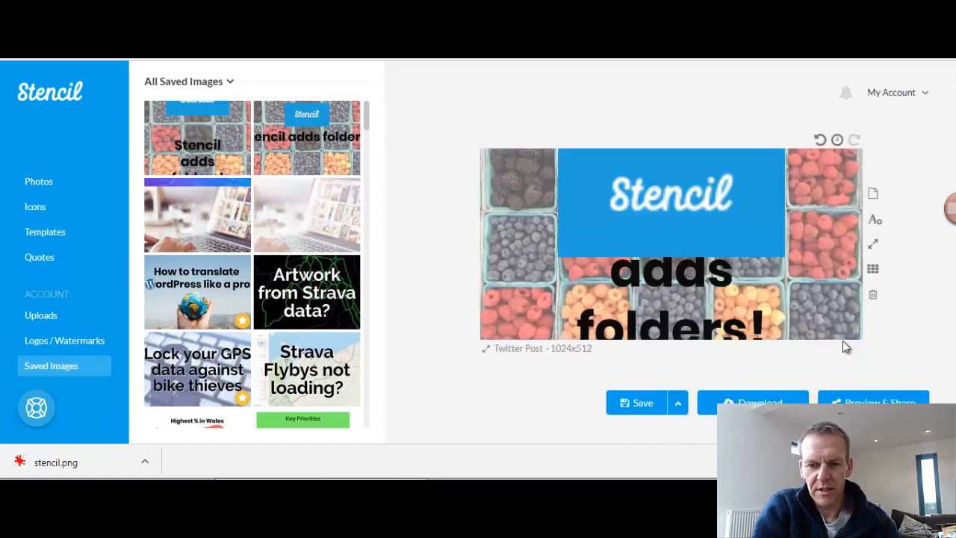
pyautogui.click(772, 249)
pyautogui.moveTo(778, 258); pyautogui.dragTo(683, 217)
# Reduce the headline's text size and widen its text box on both sides so it fits on one line
pyautogui.click(702, 246)
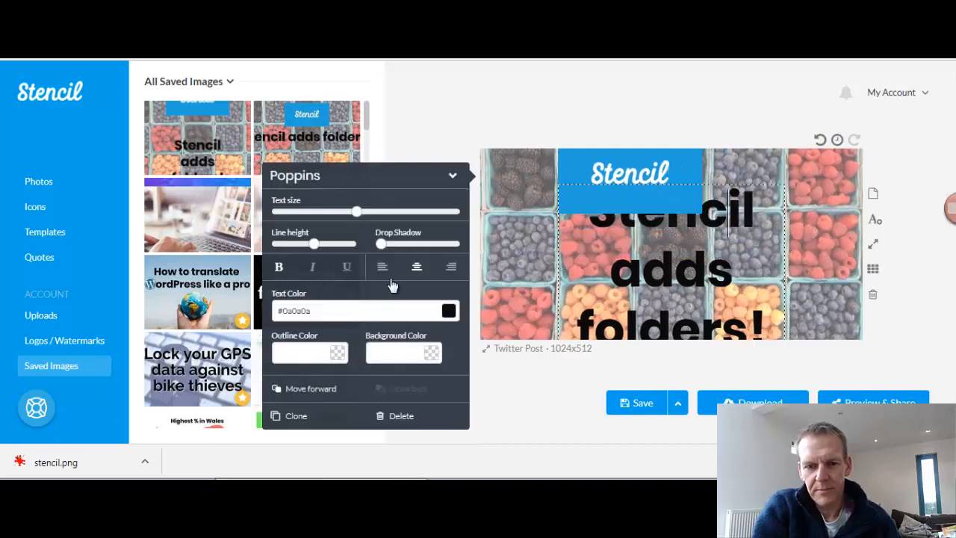
pyautogui.click(322, 213)
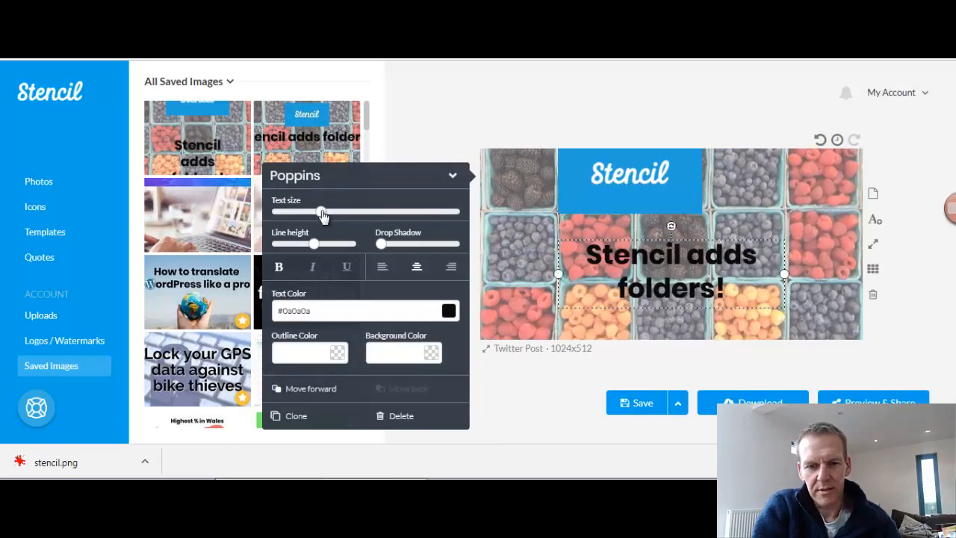
pyautogui.moveTo(322, 215)
pyautogui.mouseDown()
pyautogui.moveTo(314, 216)
pyautogui.moveTo(328, 214)
pyautogui.mouseUp()
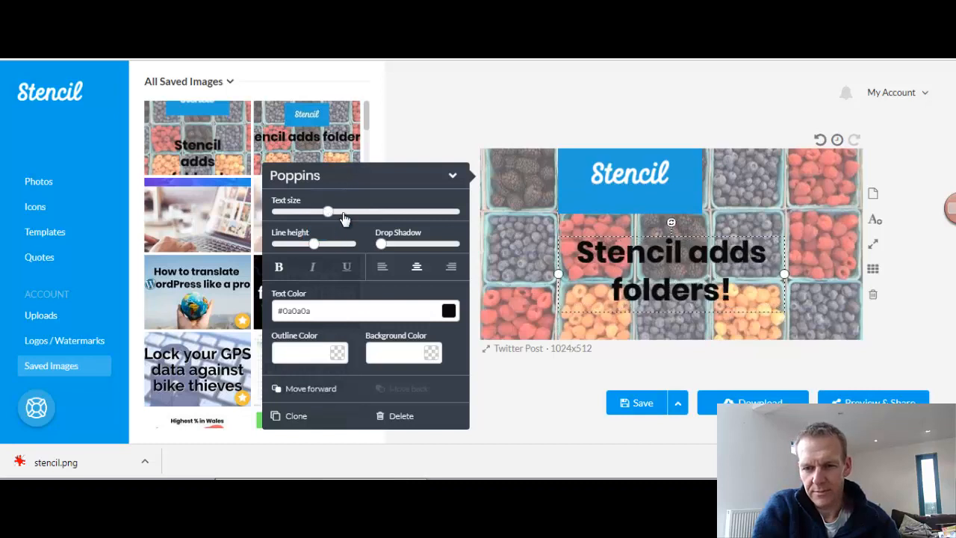
pyautogui.moveTo(784, 274); pyautogui.dragTo(849, 274)
pyautogui.moveTo(559, 273); pyautogui.dragTo(487, 274)
# Center the Stencil logo just above the headline and save the Twitter version
pyautogui.moveTo(598, 192); pyautogui.dragTo(628, 233)
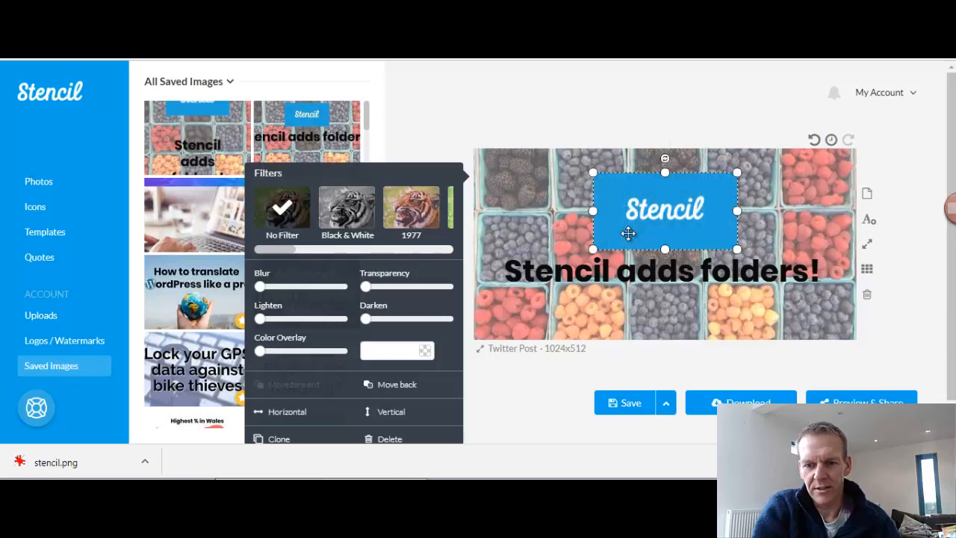
pyautogui.click(792, 184)
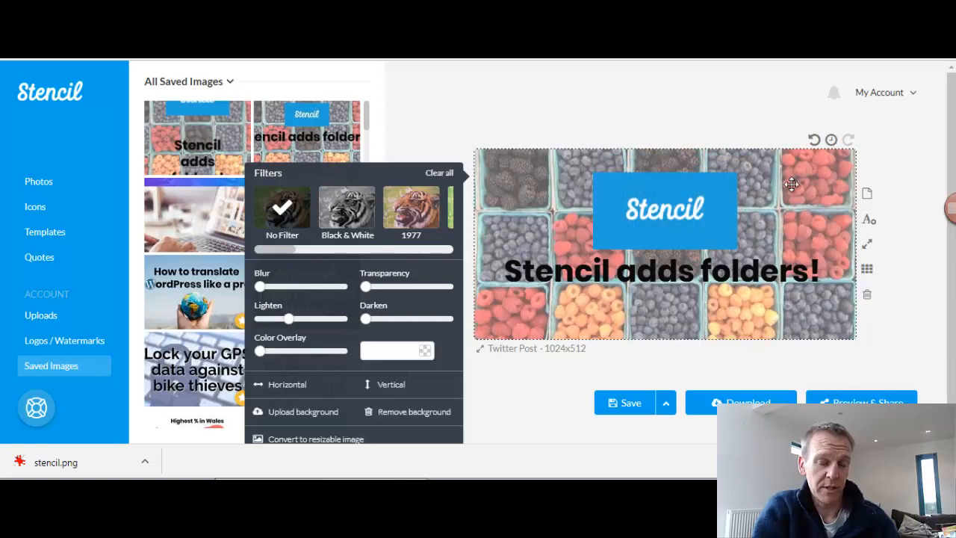
pyautogui.click(627, 411)
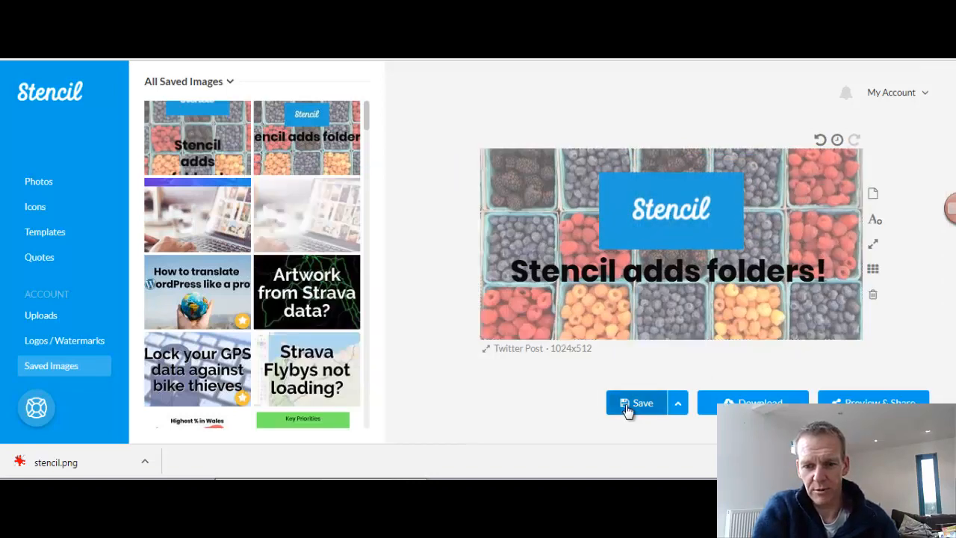
# Try the canvas at Instagram Post size (1080x1080) and change it to YouTube Thumbnail (1280x720)
pyautogui.click(872, 245)
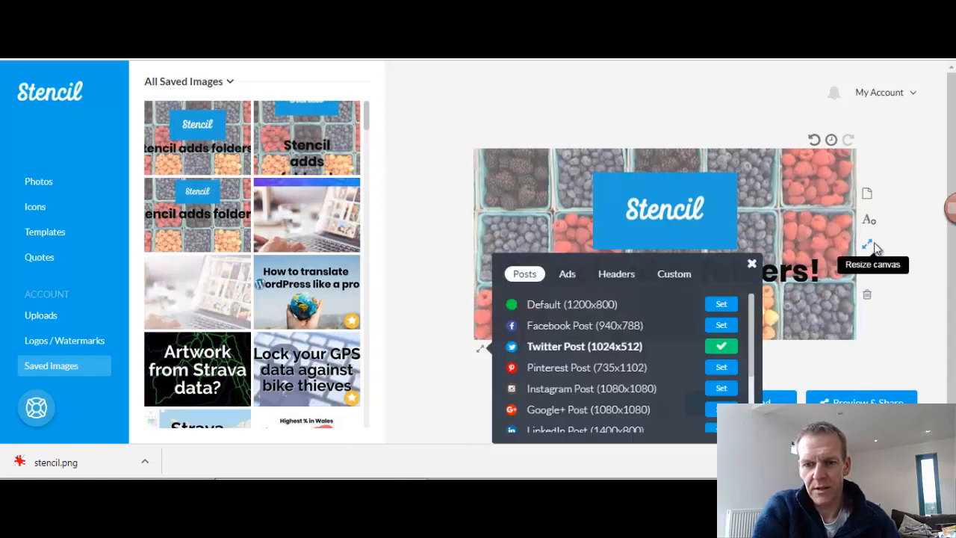
pyautogui.click(720, 388)
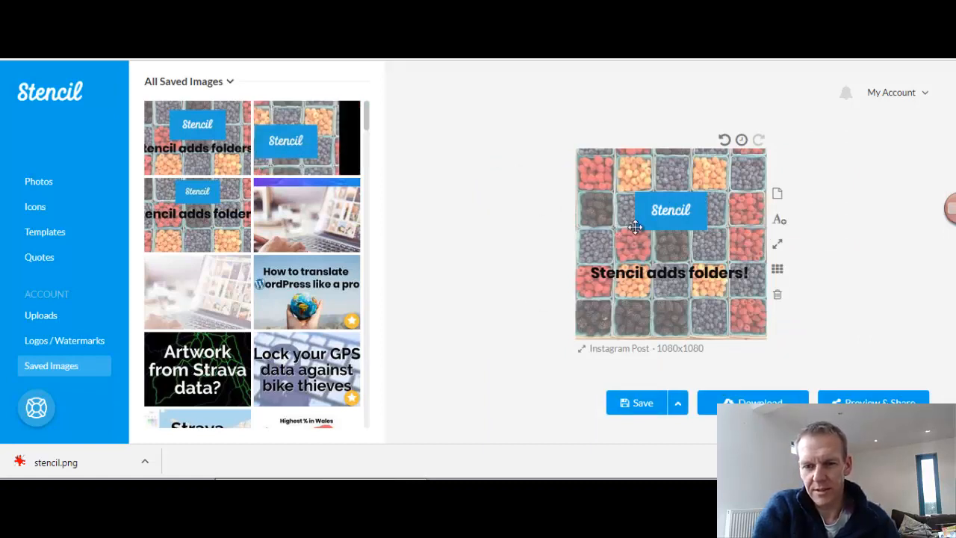
pyautogui.click(776, 244)
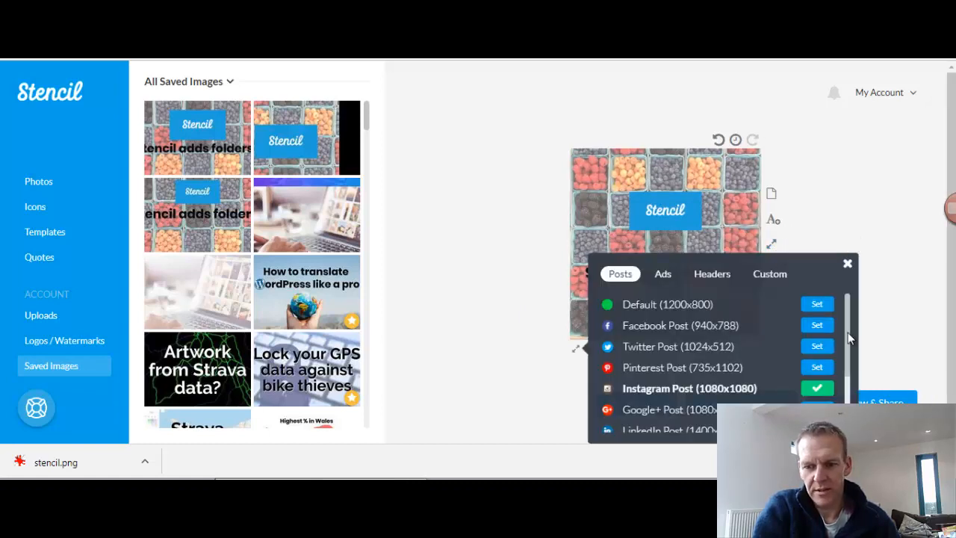
pyautogui.moveTo(847, 332); pyautogui.dragTo(847, 388)
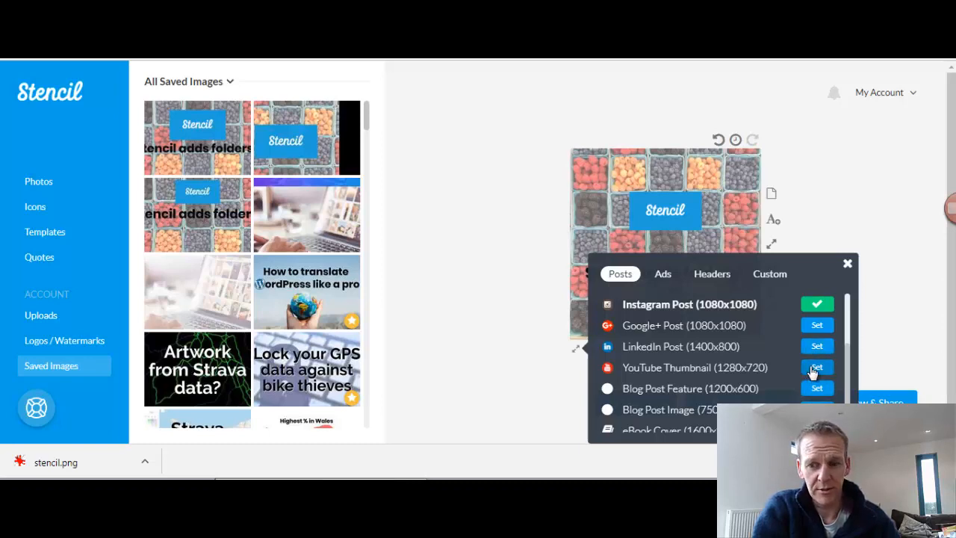
pyautogui.click(814, 366)
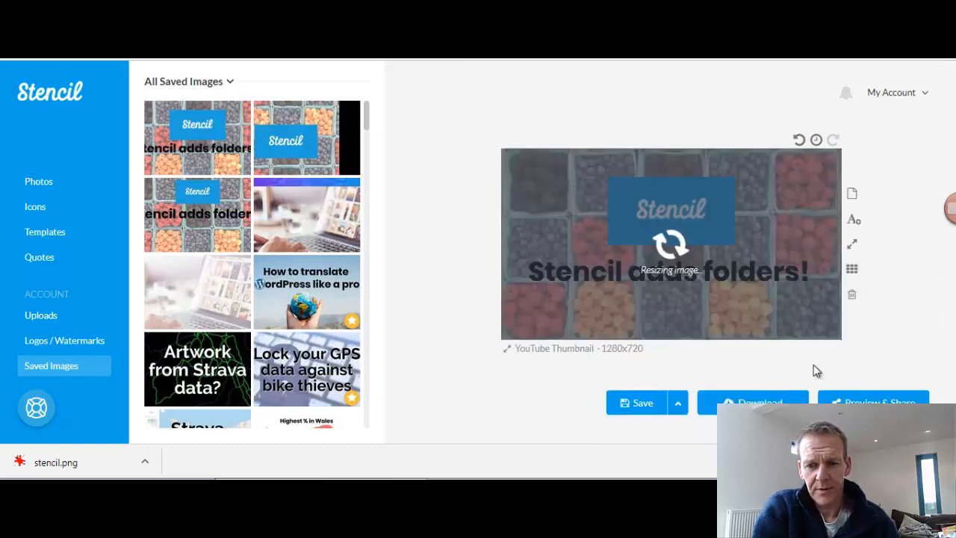